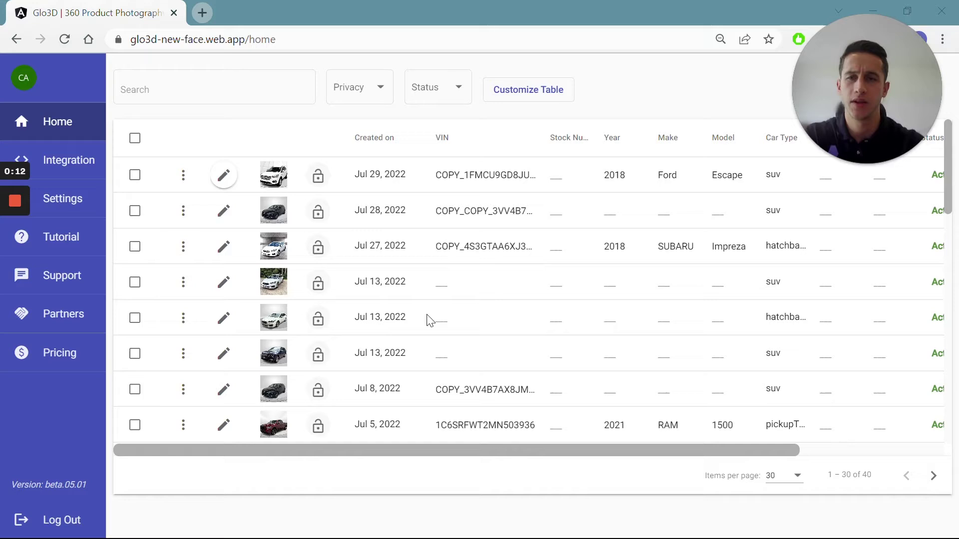
scroll(359, 231, down, 3)
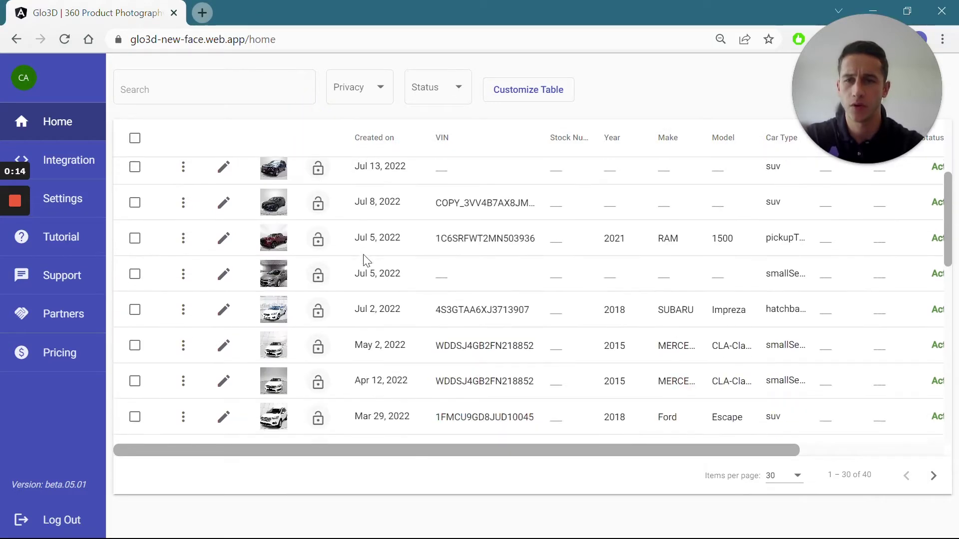
scroll(365, 259, down, 2)
scroll(364, 259, up, 4)
scroll(225, 242, up, 2)
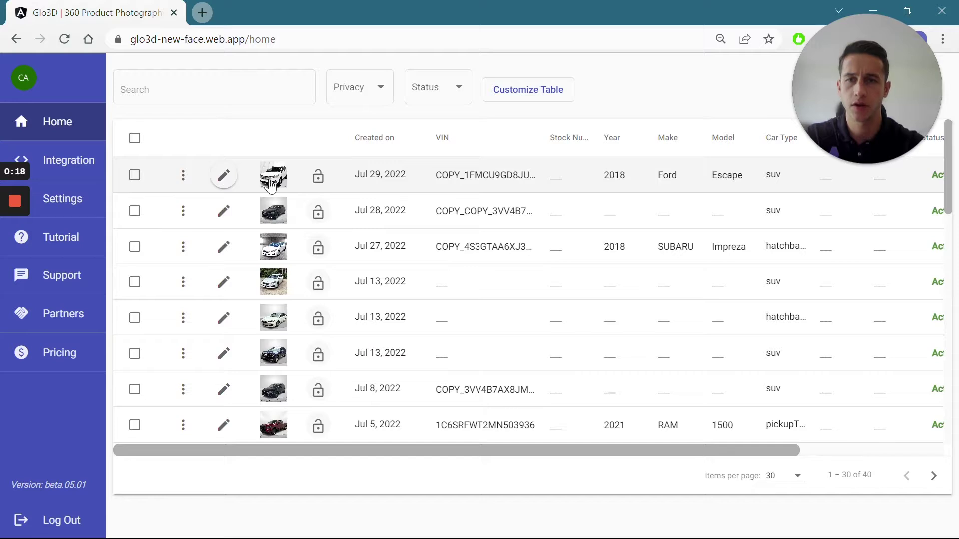
- Open the 2018 Ford Escape's exterior hotspots, turn the car to its front, and show hotspot types
mouse_move(273, 176)
click(235, 176)
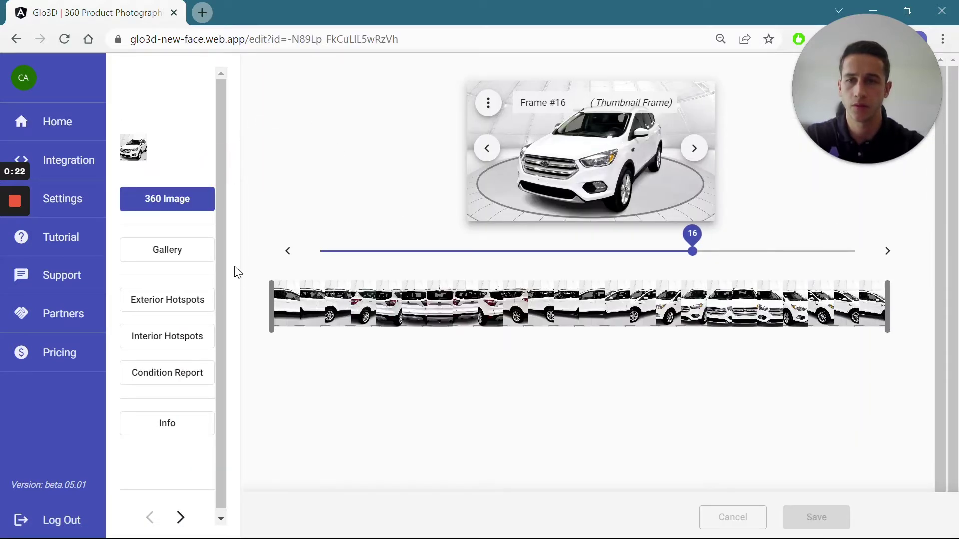
click(161, 310)
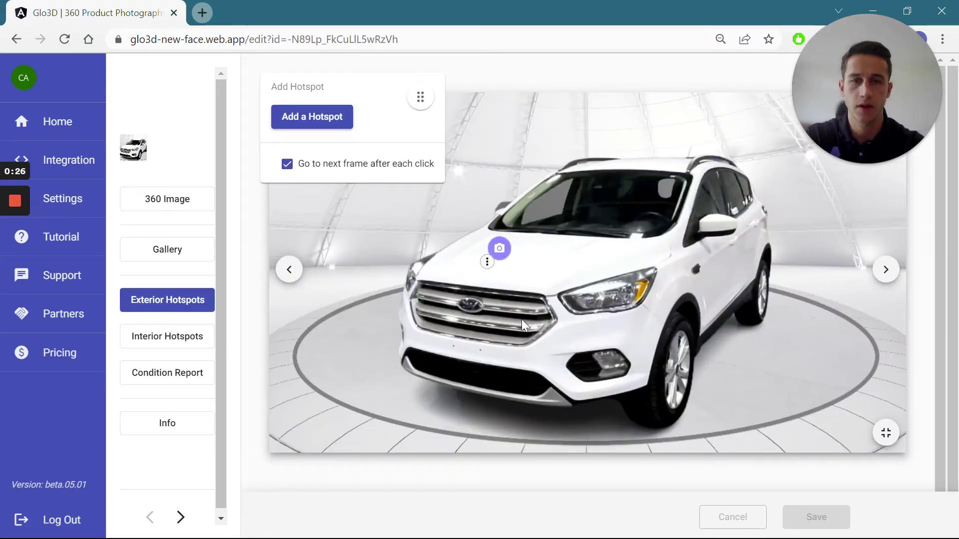
mouse_move(492, 320)
mouse_down()
mouse_move(531, 320)
mouse_move(704, 273)
mouse_move(647, 296)
mouse_move(525, 302)
mouse_up()
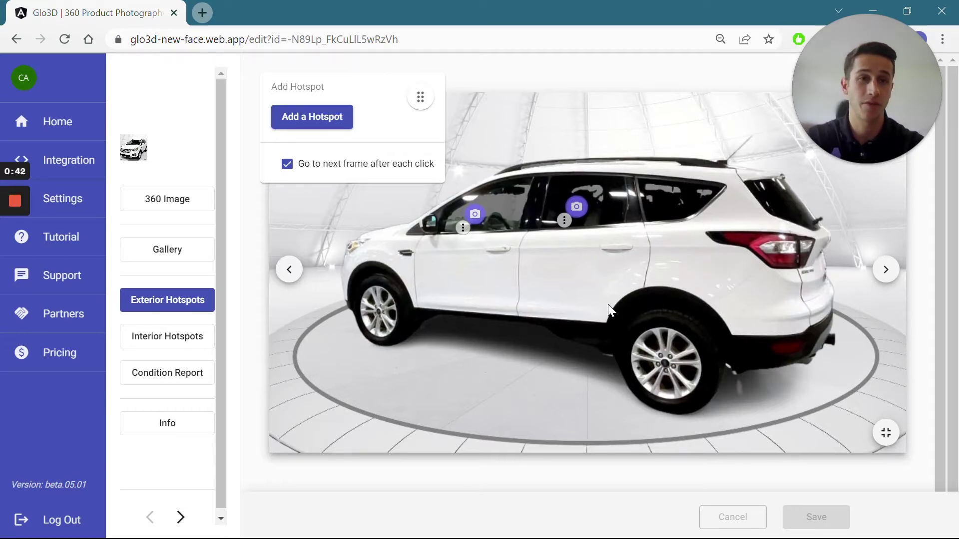
drag(460, 272, 711, 262)
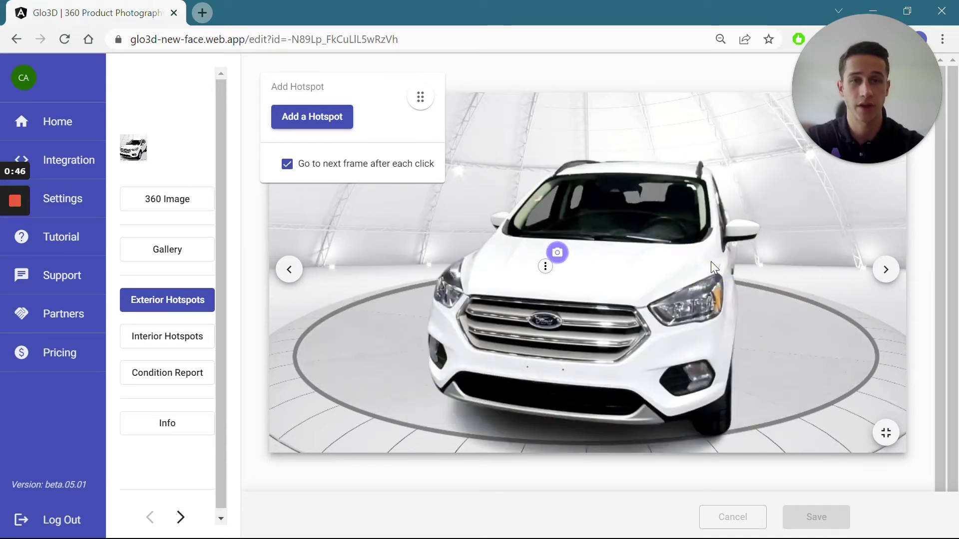
click(888, 270)
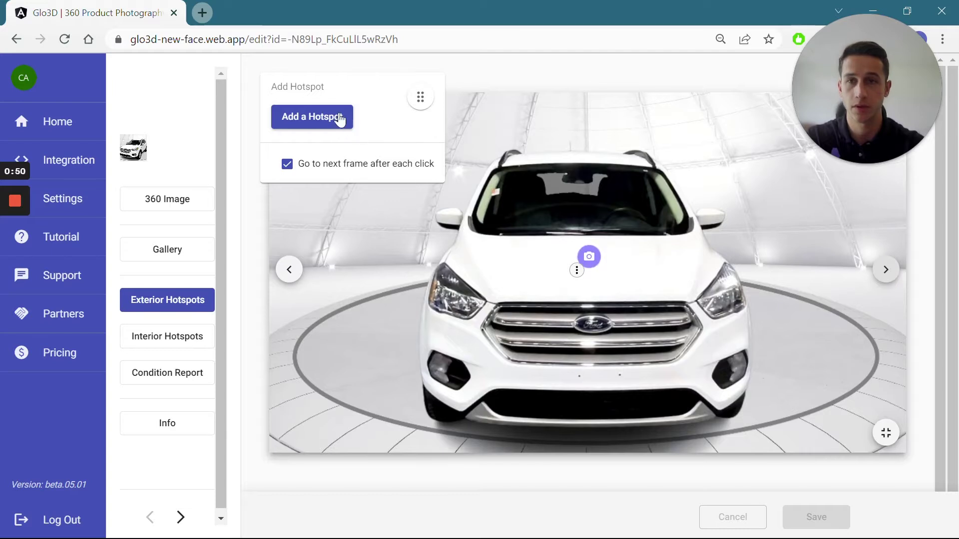
click(337, 117)
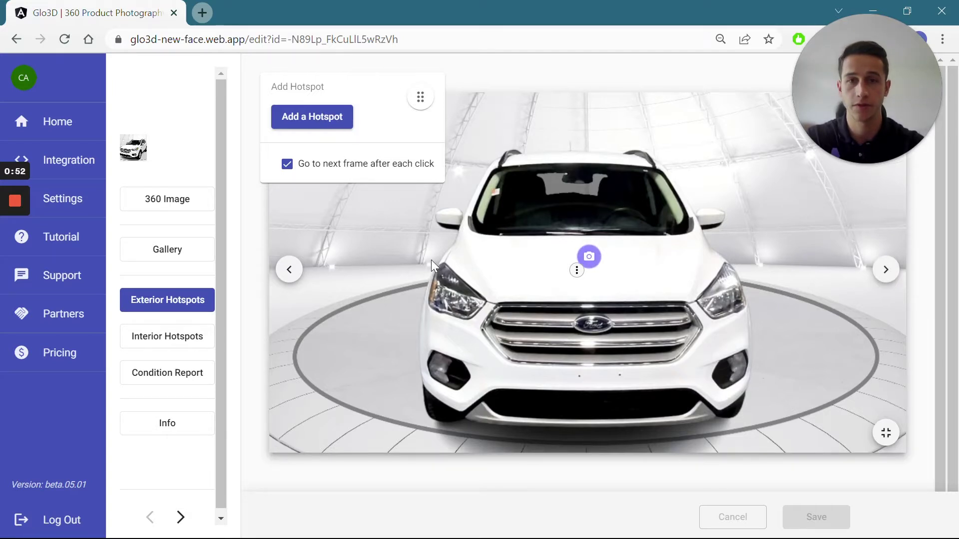
- Add a Standard hotspot marking the front headlight across four consecutive frames
click(316, 120)
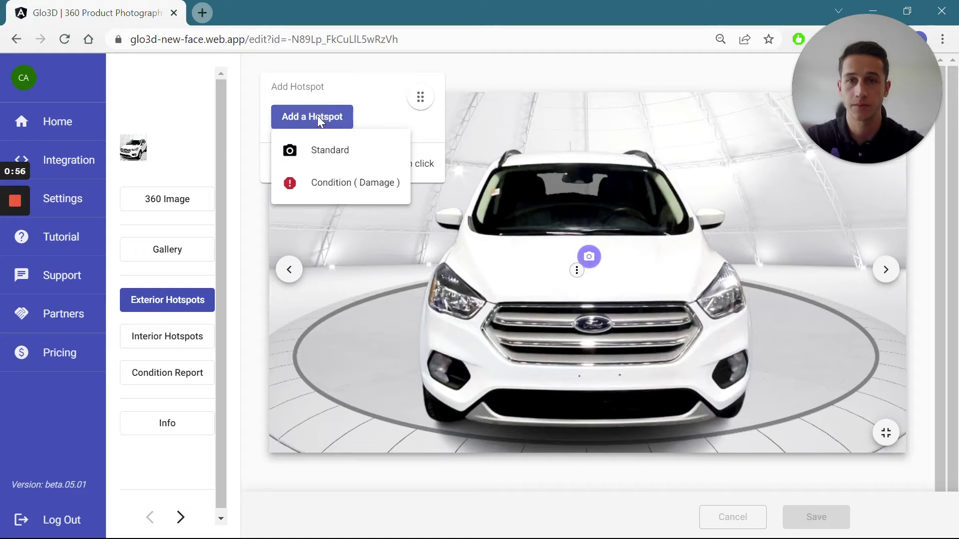
click(328, 150)
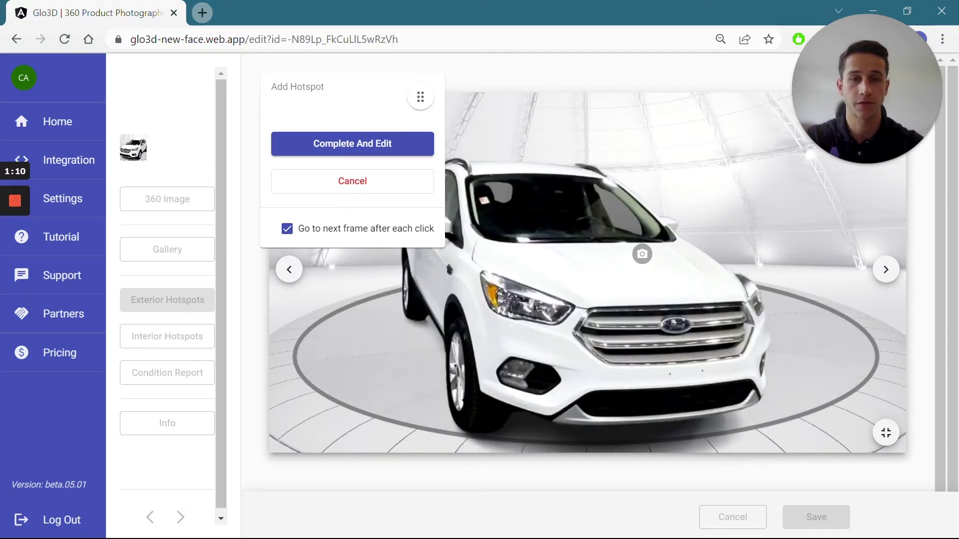
click(527, 294)
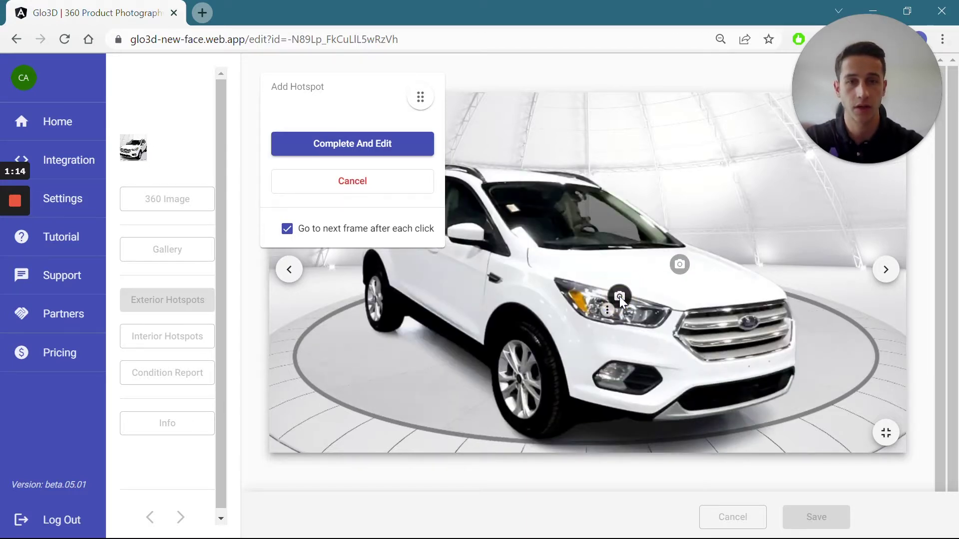
click(619, 296)
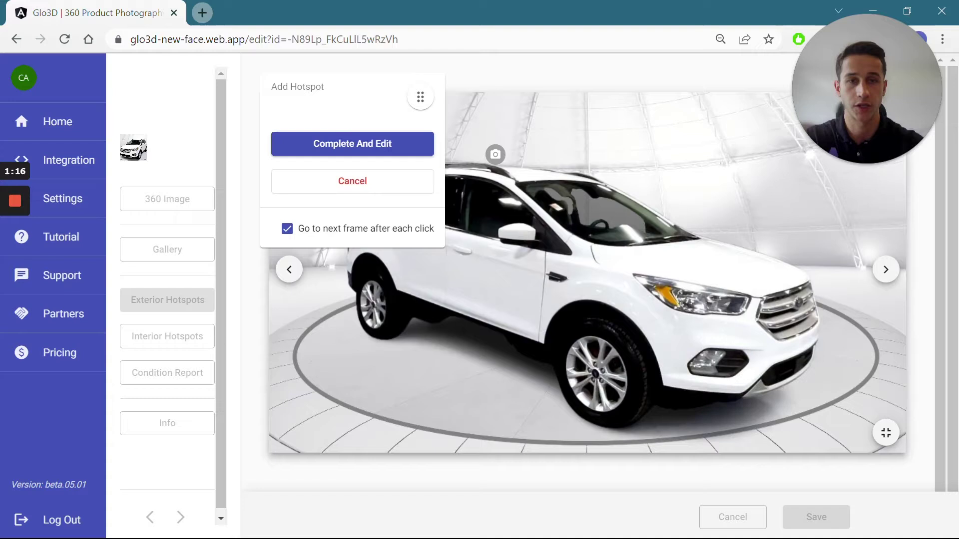
click(706, 285)
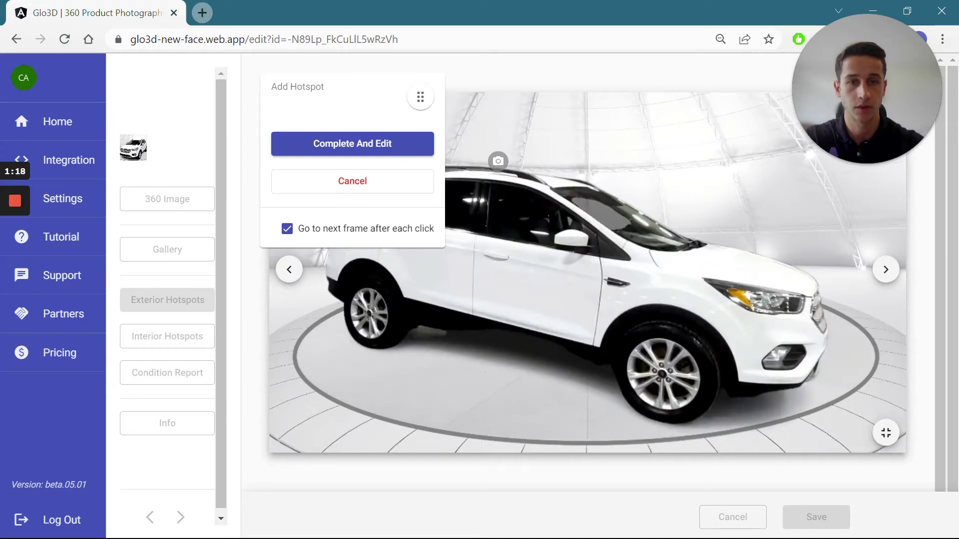
click(771, 294)
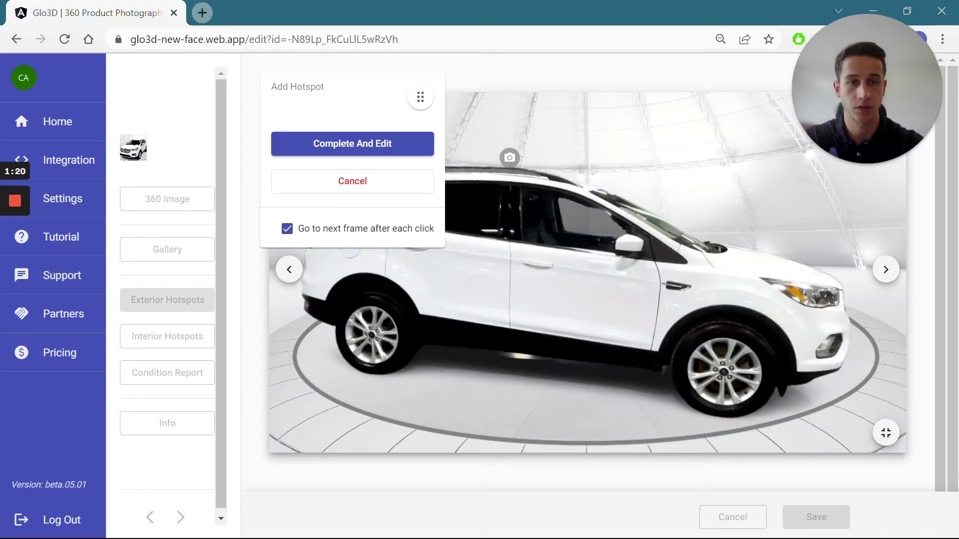
- Complete the headlight hotspot and give it a purple camera icon, then list content types
click(344, 149)
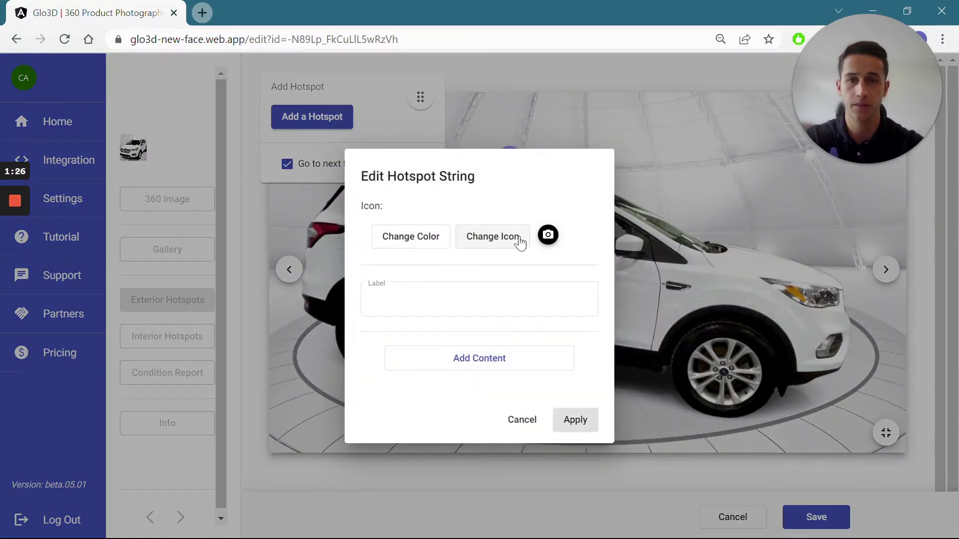
click(423, 245)
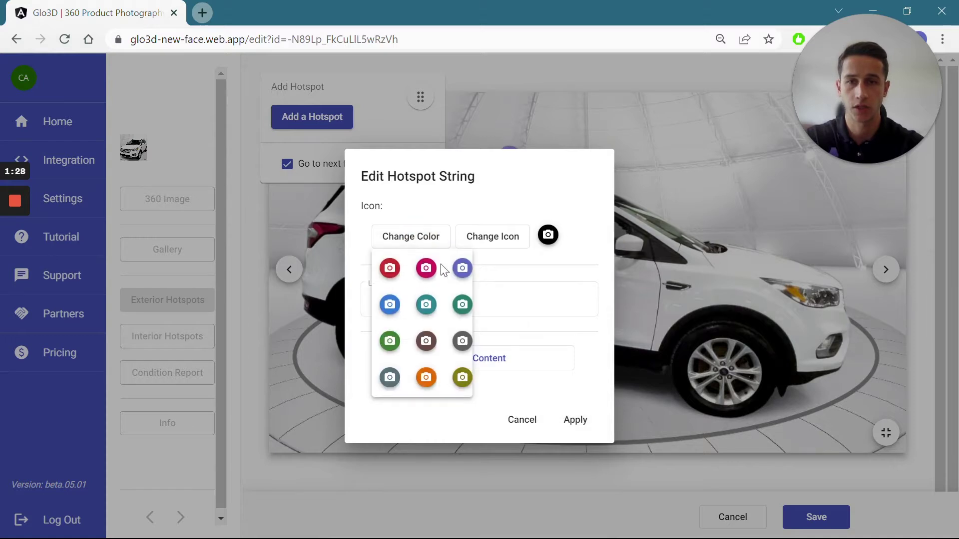
click(462, 269)
click(508, 242)
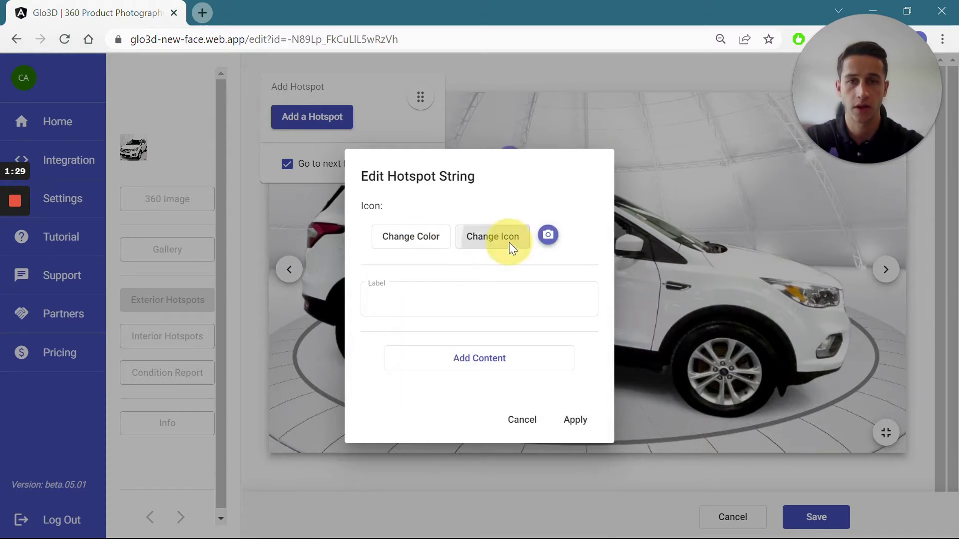
click(574, 238)
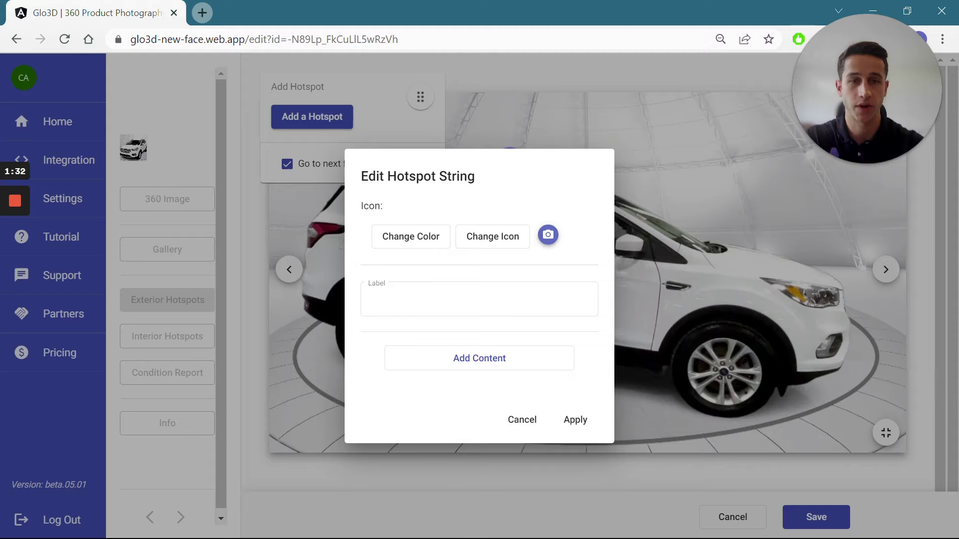
click(477, 364)
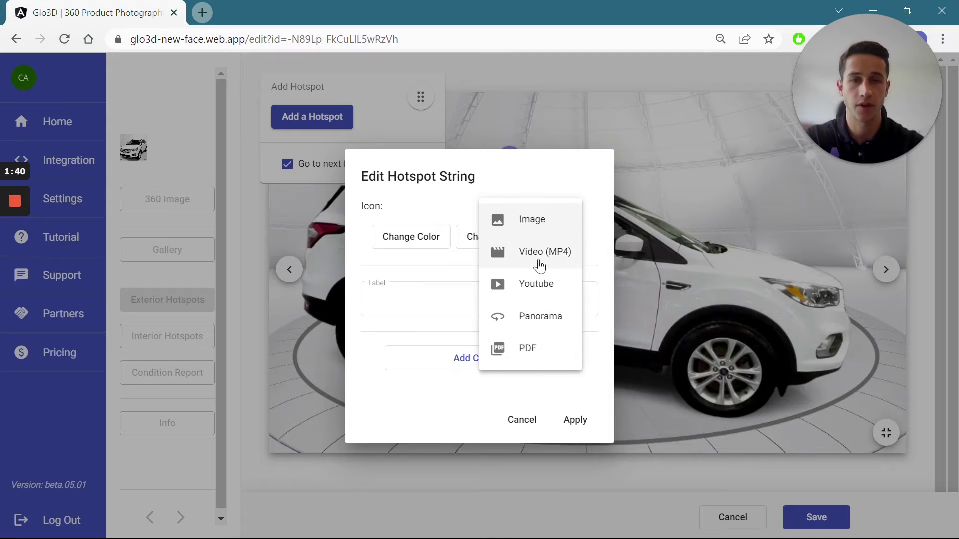
- Attach the Headlight image file as the hotspot's image content and apply the crop
click(518, 226)
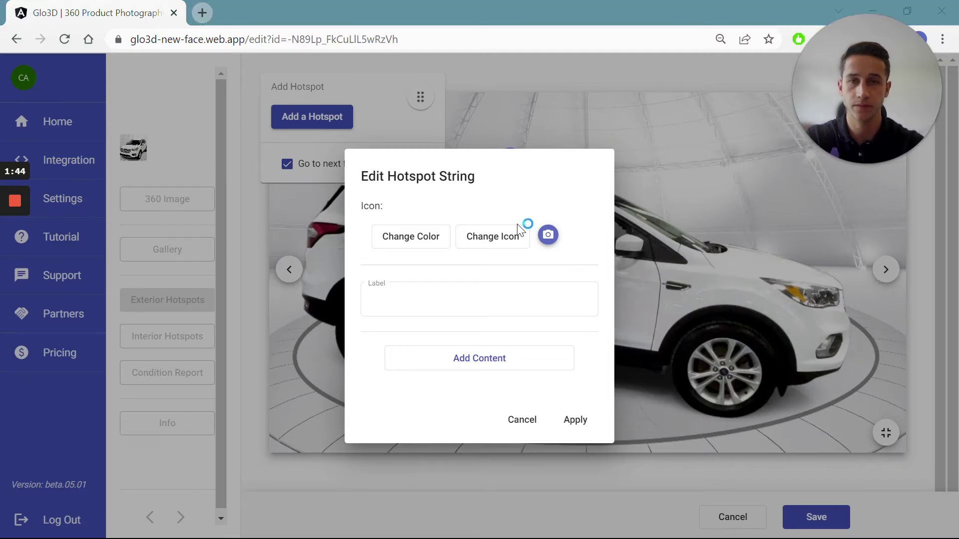
click(546, 234)
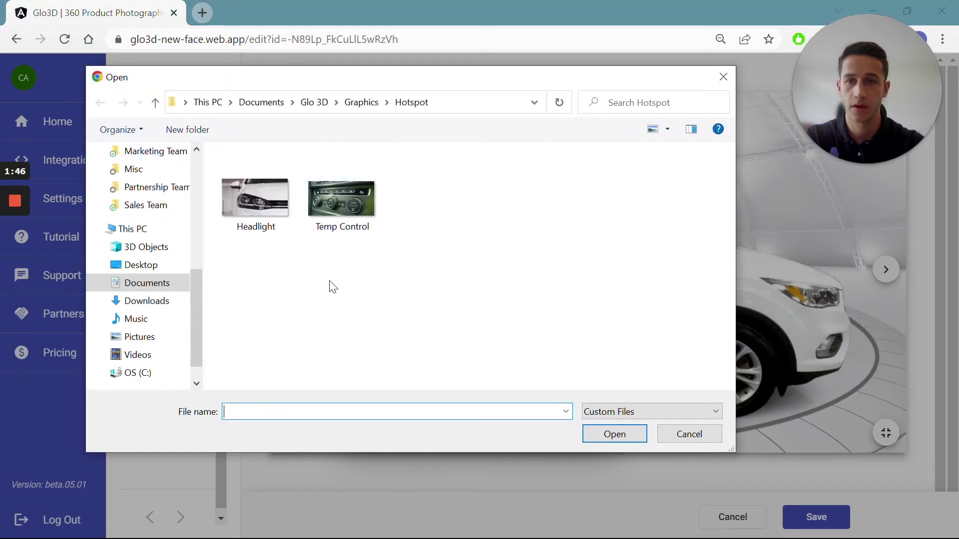
click(263, 196)
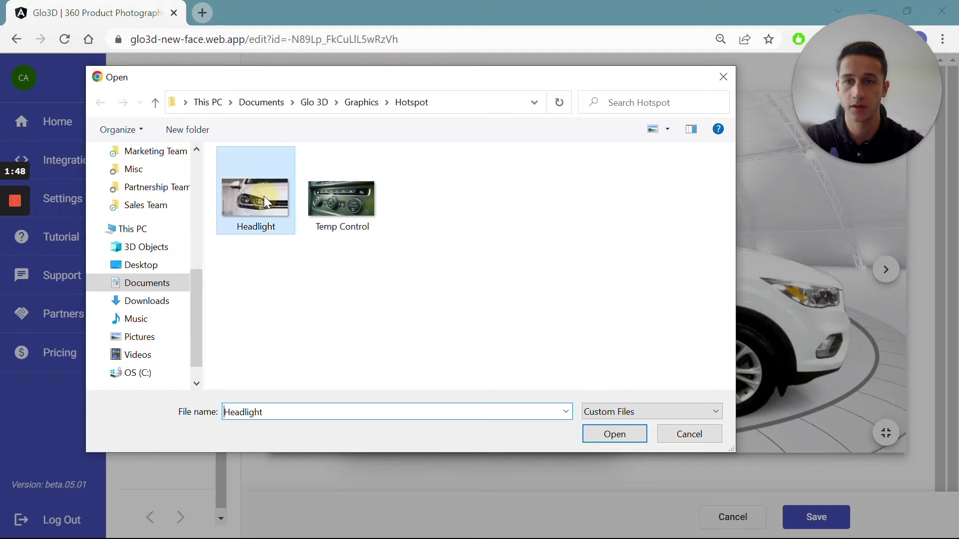
click(621, 434)
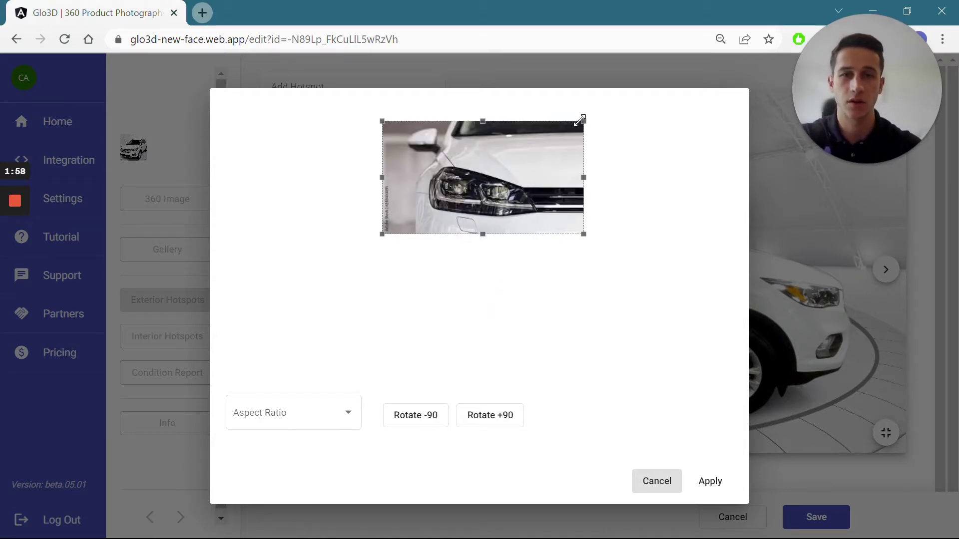
drag(581, 120, 625, 103)
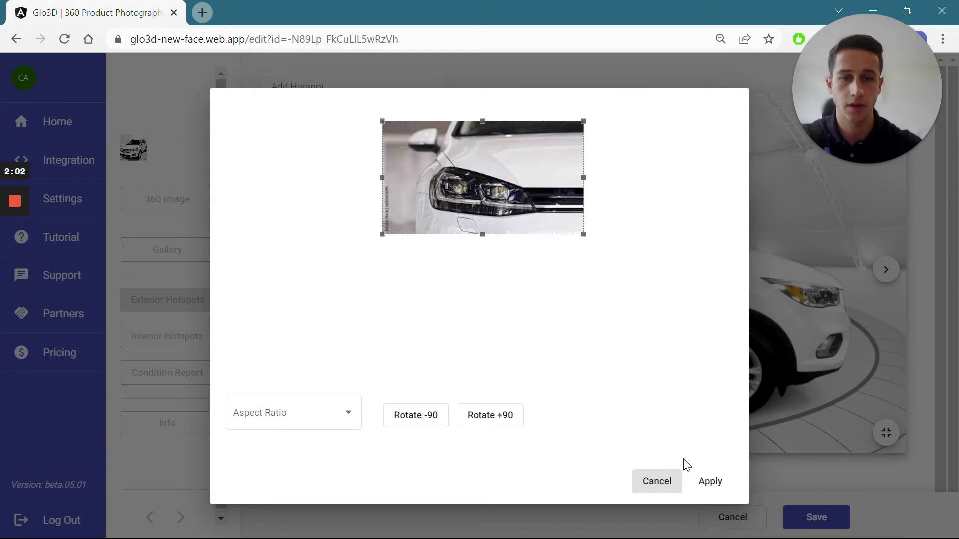
click(718, 483)
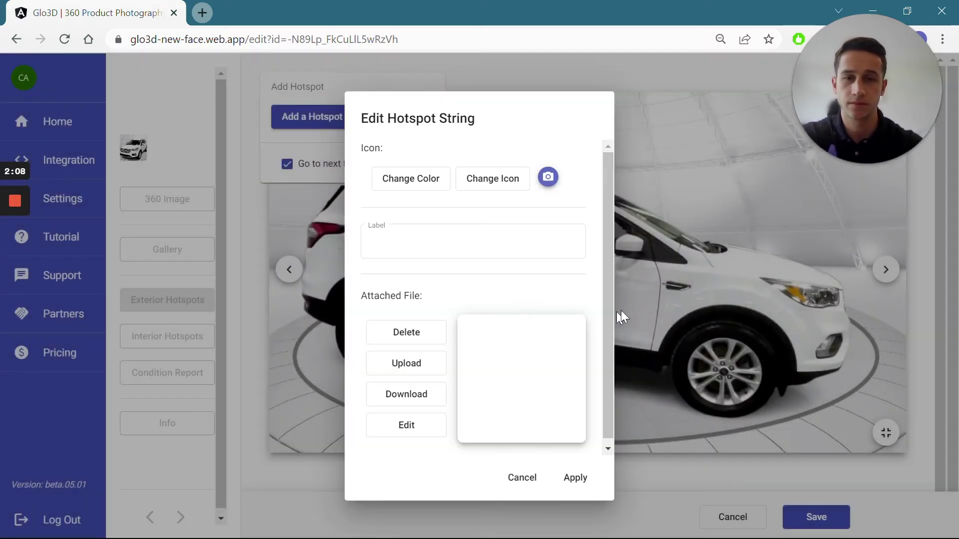
- Label the hotspot 'Front Headlight' and apply it with the attached photo
click(473, 244)
text(Front Headligh)
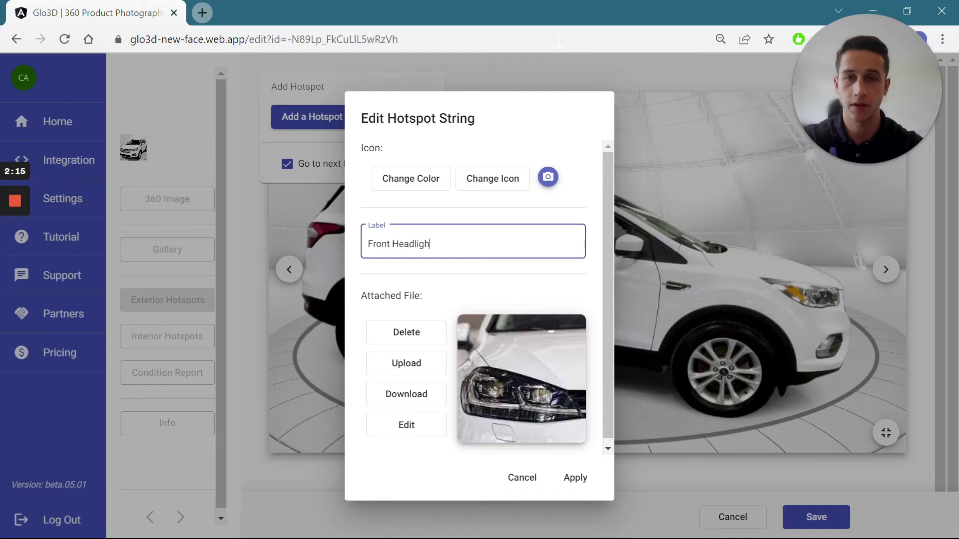
text(t)
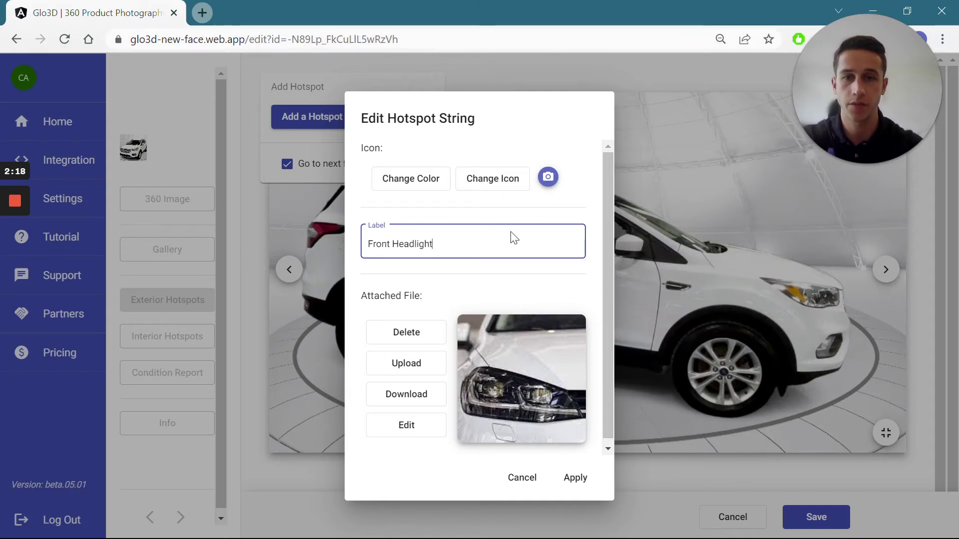
click(577, 478)
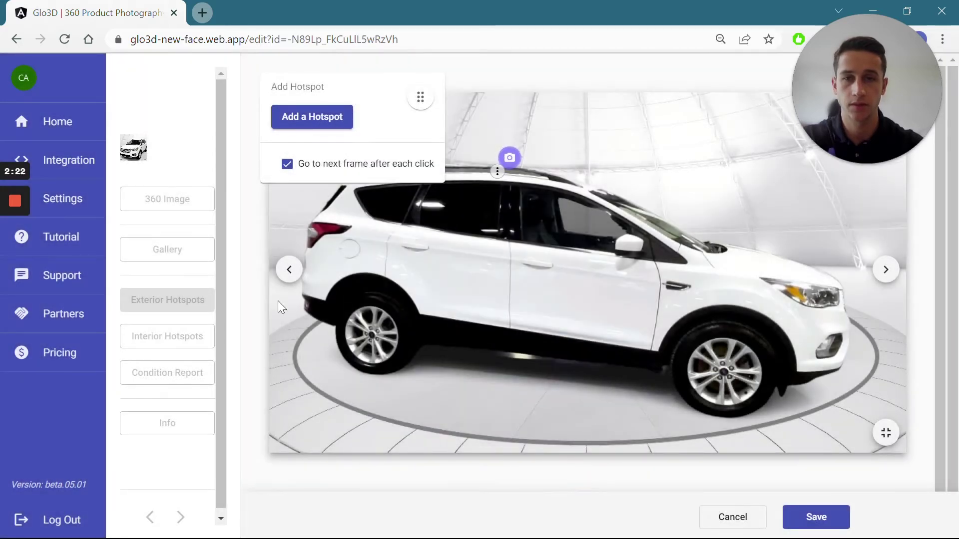
- Step the Escape left and right with the arrows to check the hotspot, ending on the front view
click(285, 279)
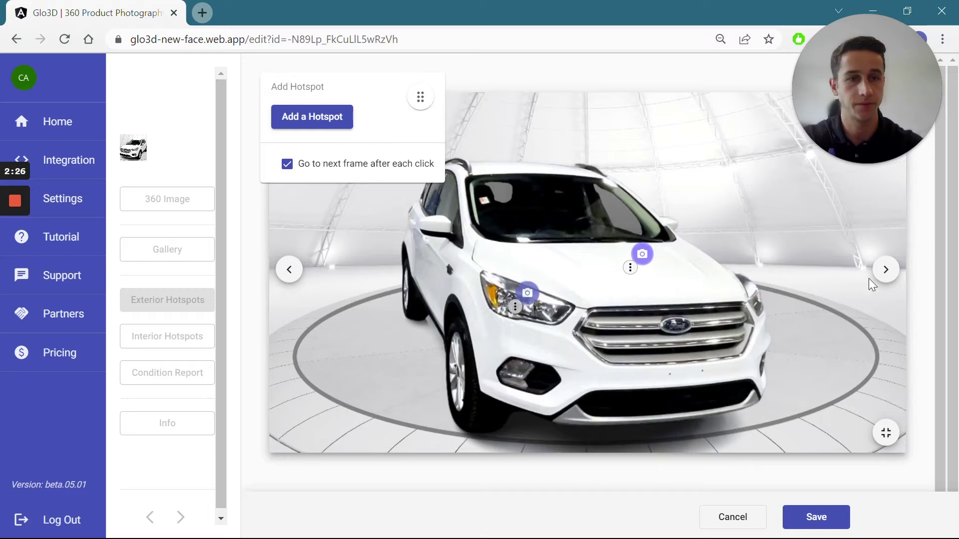
click(885, 271)
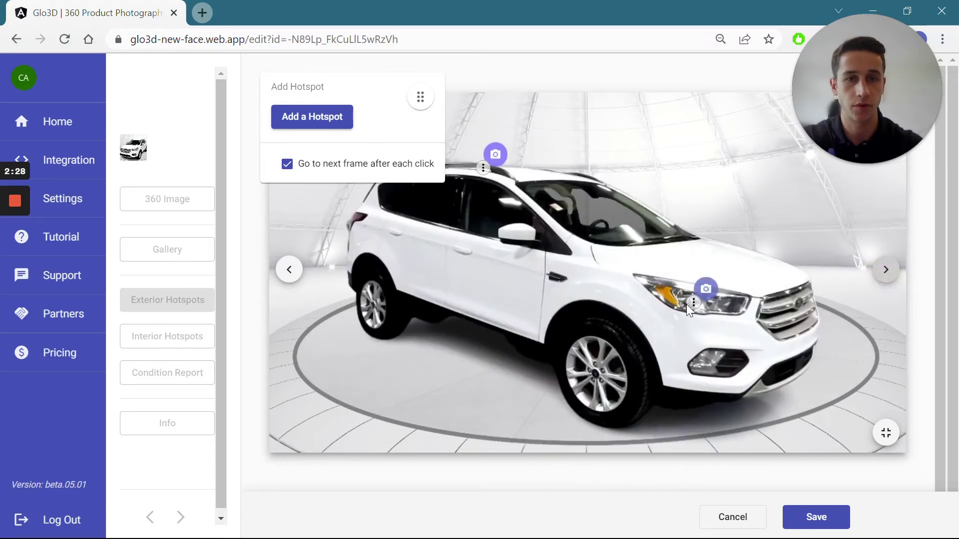
click(288, 274)
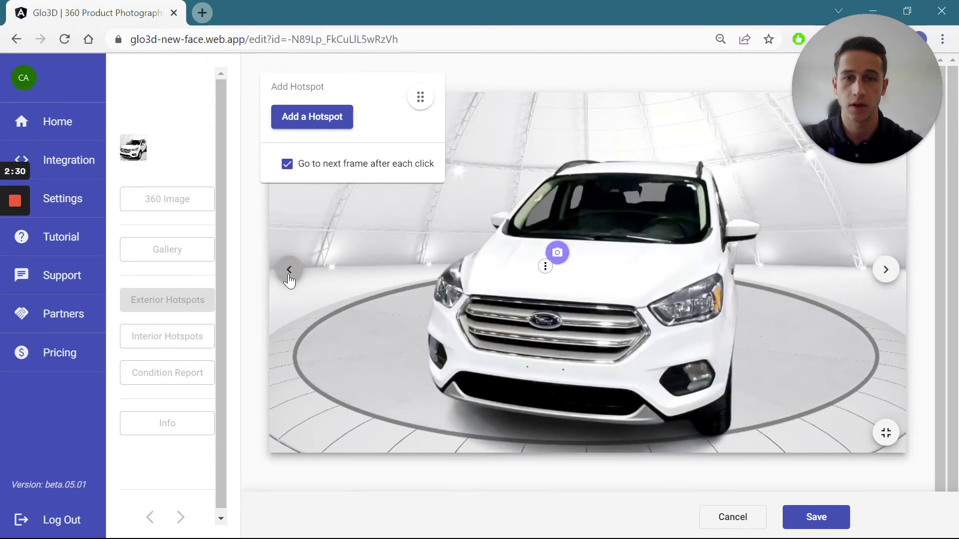
- Turn off 'Go to next frame after each click' and start a new Standard hotspot
click(286, 167)
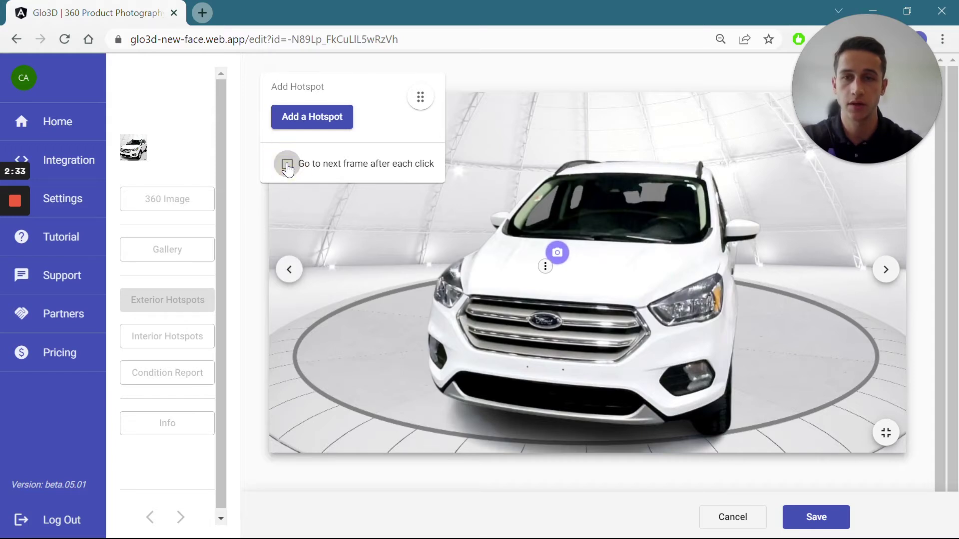
click(312, 122)
click(327, 153)
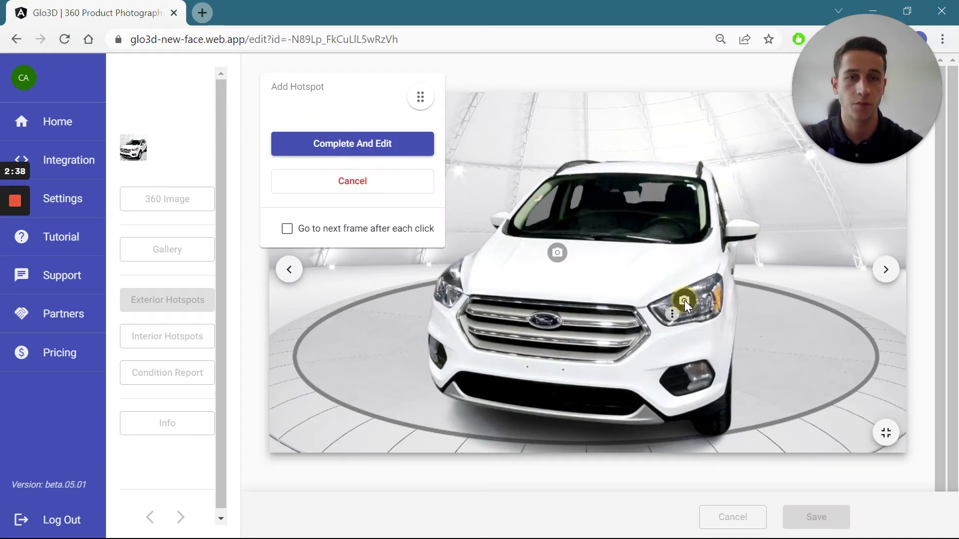
- Mark the headlight in four manually stepped frames and open the hotspot's details
click(885, 277)
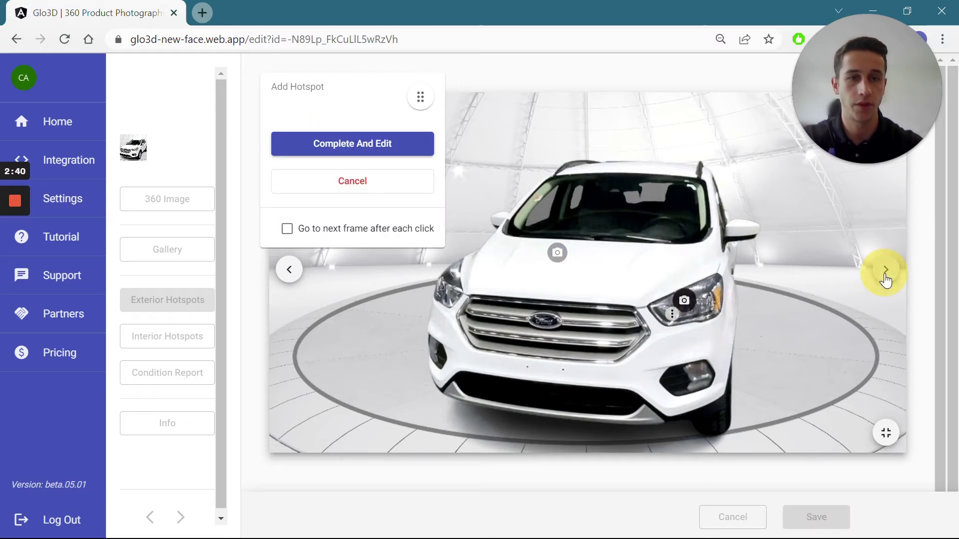
click(722, 291)
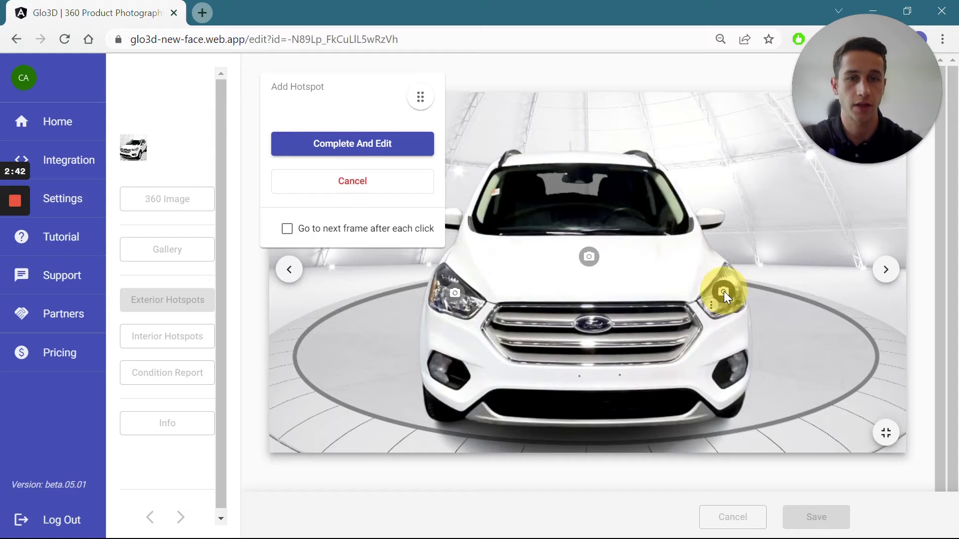
click(286, 271)
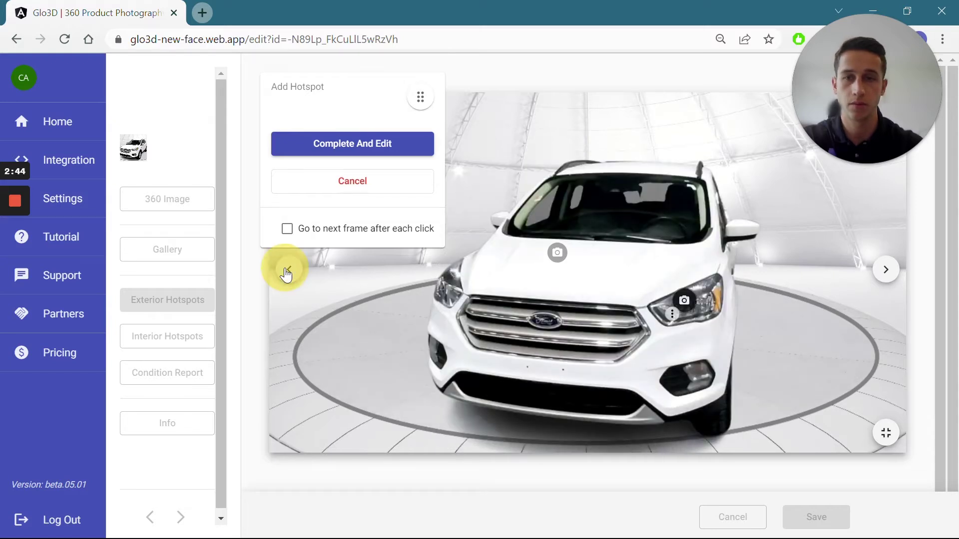
click(286, 271)
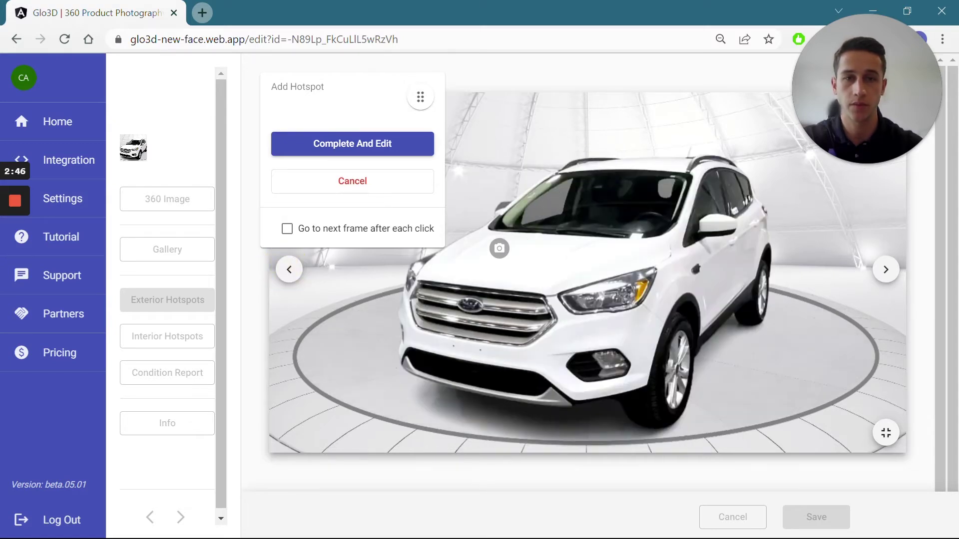
click(592, 295)
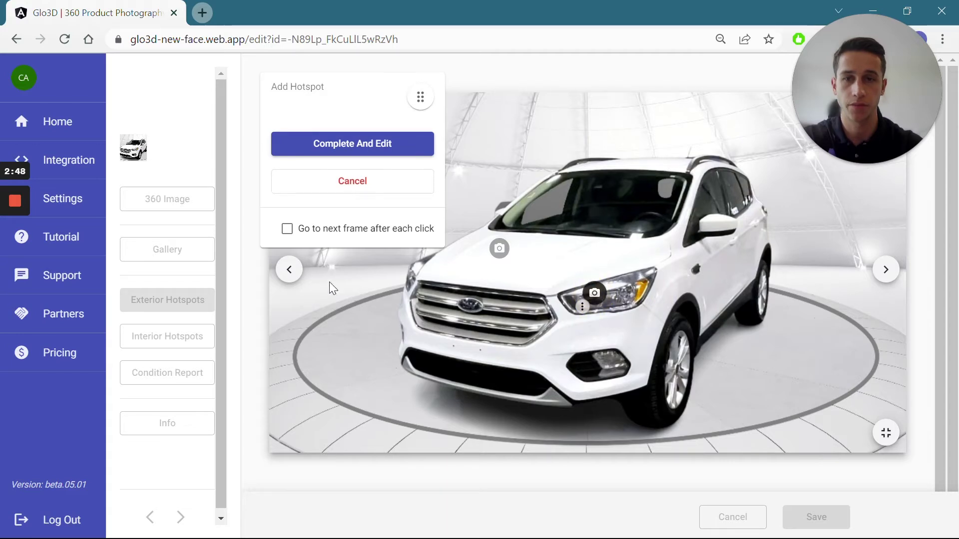
click(289, 272)
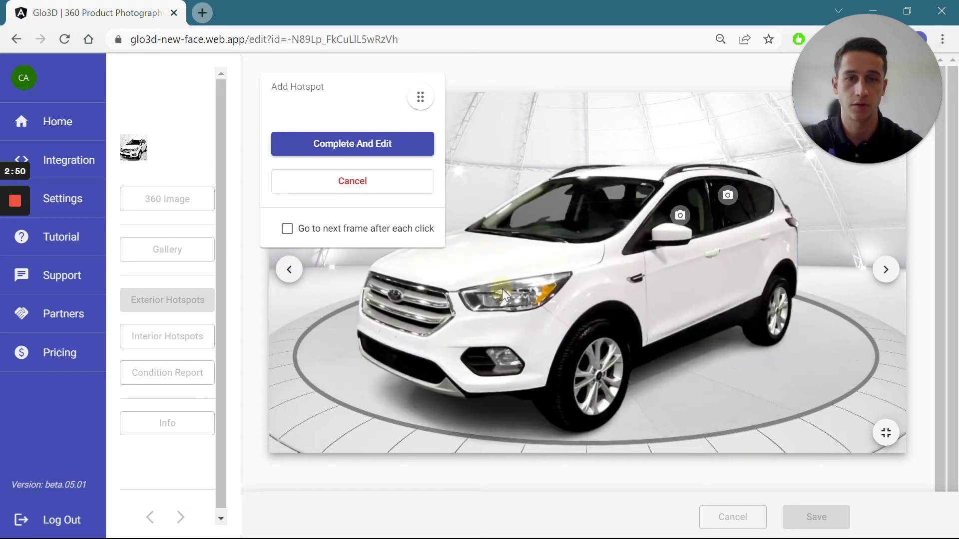
click(501, 291)
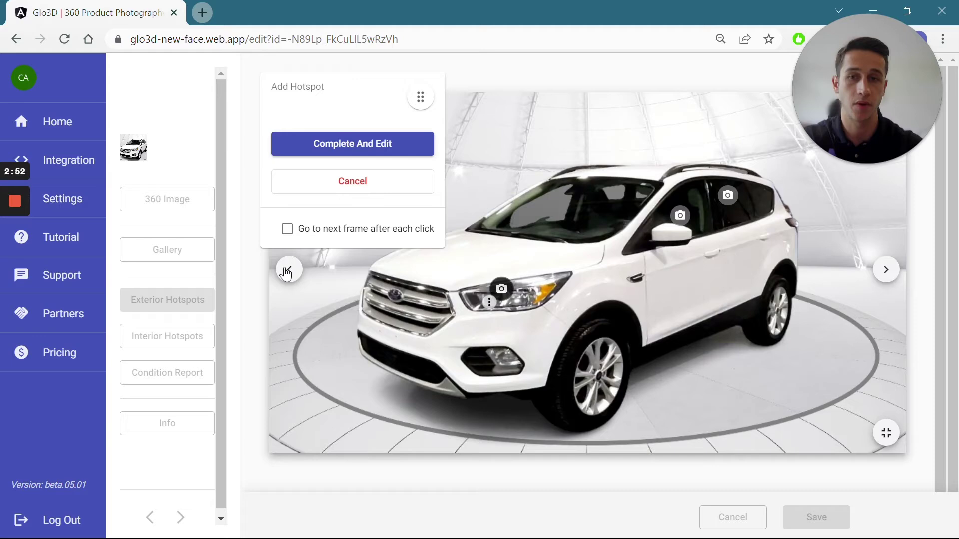
click(287, 271)
click(407, 276)
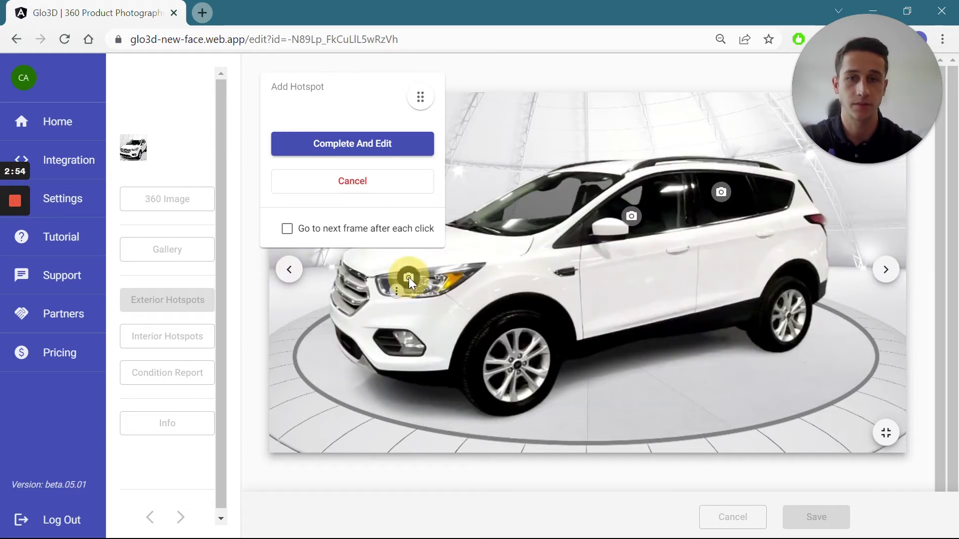
click(377, 147)
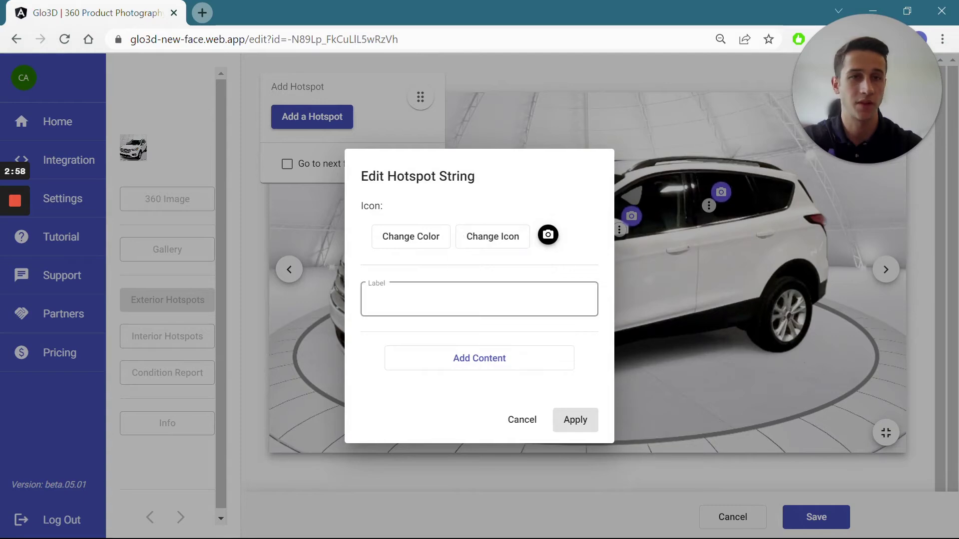
- Cancel the dialog, delete the second headlight hotspot string, and save the exterior hotspots
click(523, 419)
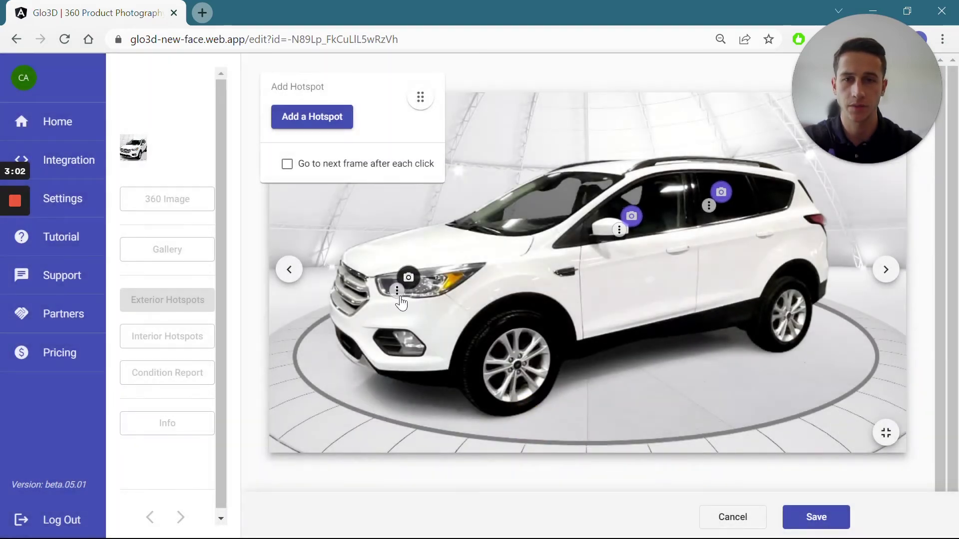
click(397, 290)
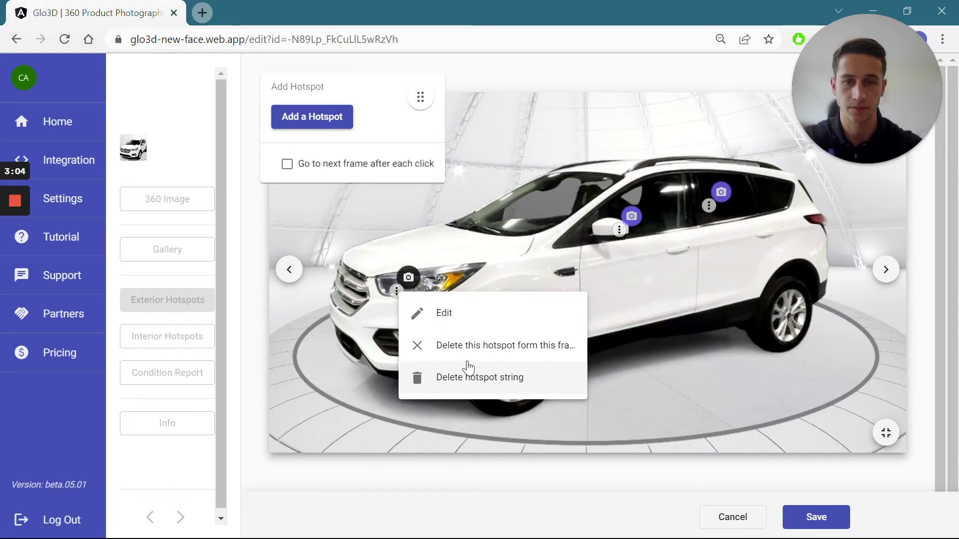
click(480, 379)
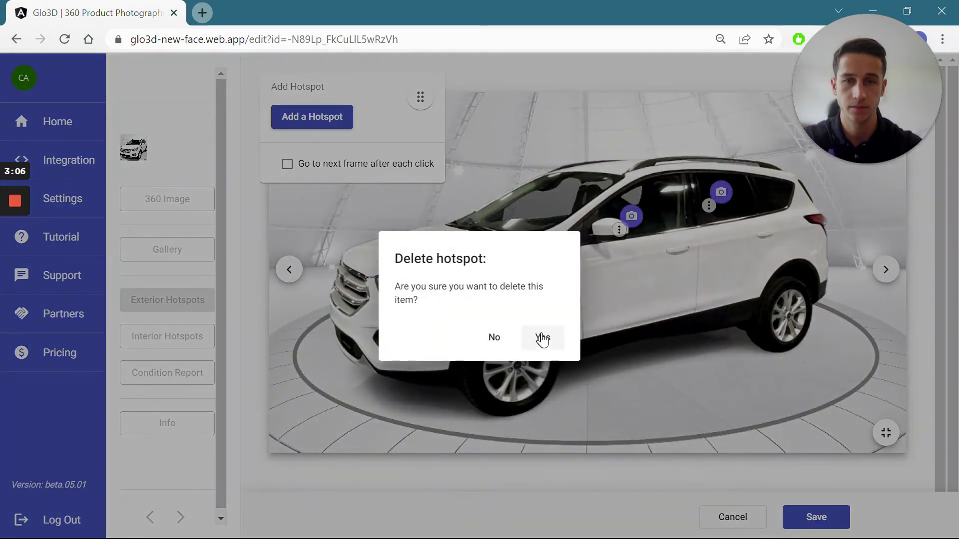
click(542, 335)
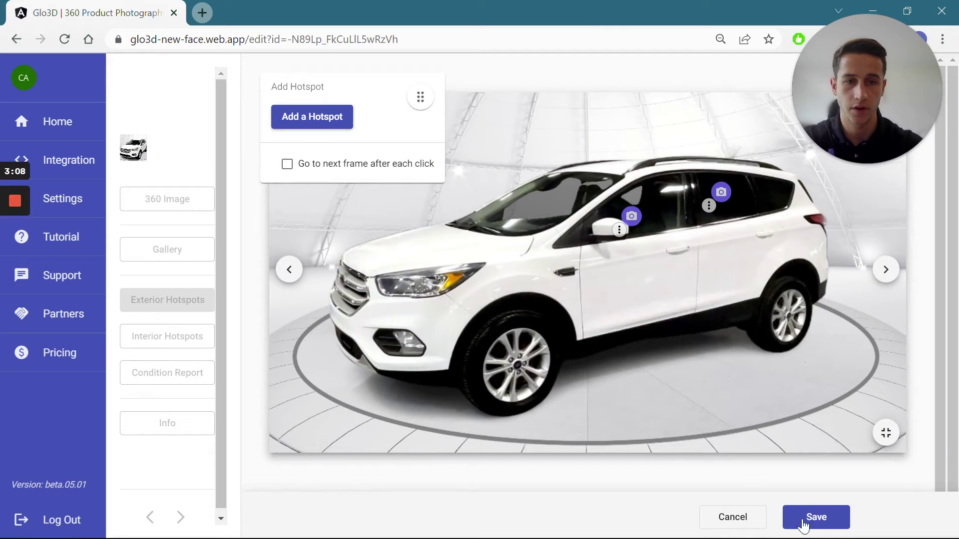
mouse_move(448, 308)
mouse_down()
mouse_move(571, 311)
mouse_move(820, 281)
mouse_move(676, 300)
mouse_up()
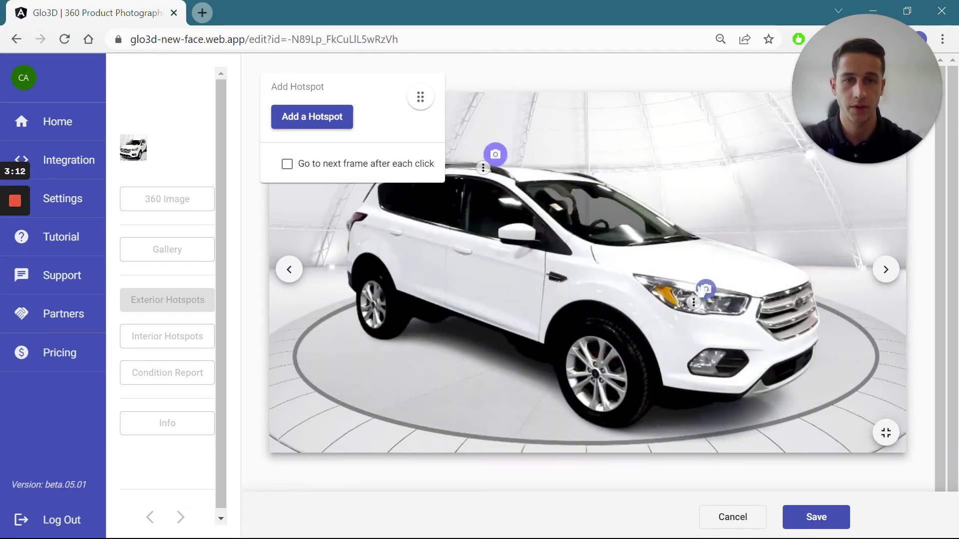
click(812, 519)
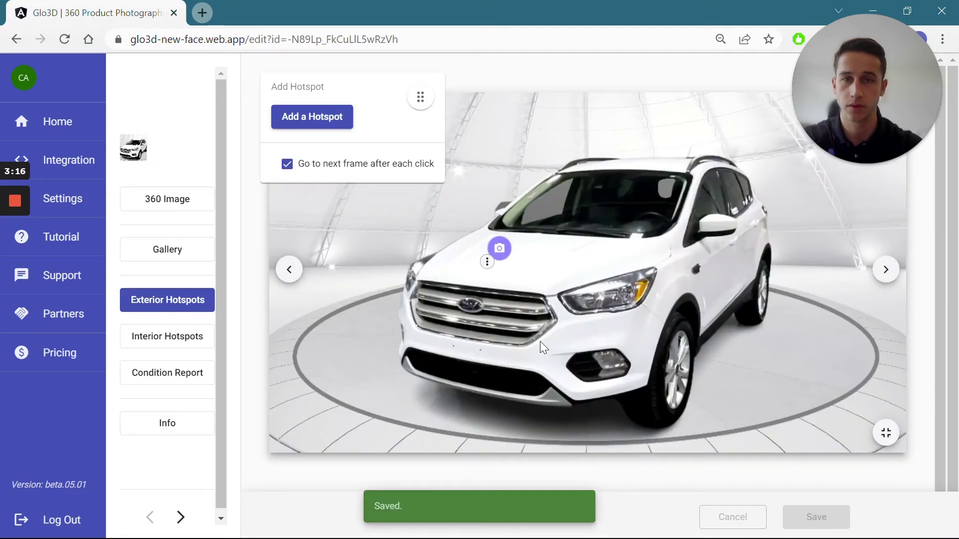
- Switch to Interior Hotspots, look down to the dashboard, and start placing a new hotspot
click(152, 343)
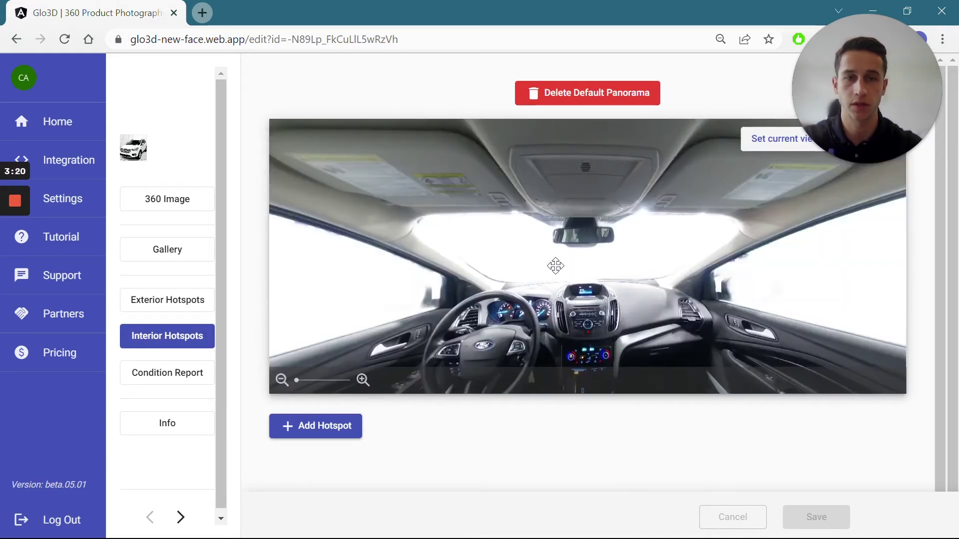
drag(556, 299, 657, 249)
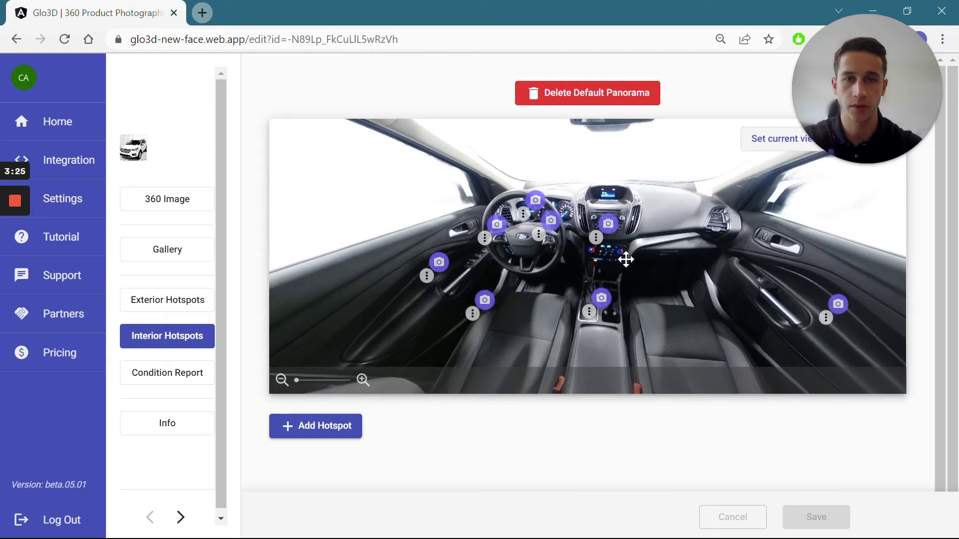
mouse_move(664, 254)
mouse_down()
mouse_move(435, 265)
mouse_move(739, 257)
mouse_move(685, 242)
mouse_up()
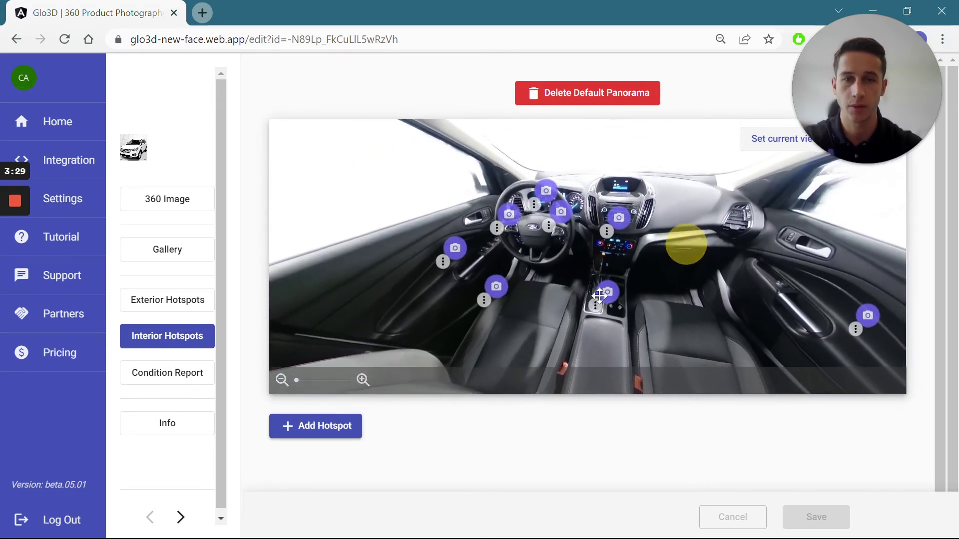
click(312, 424)
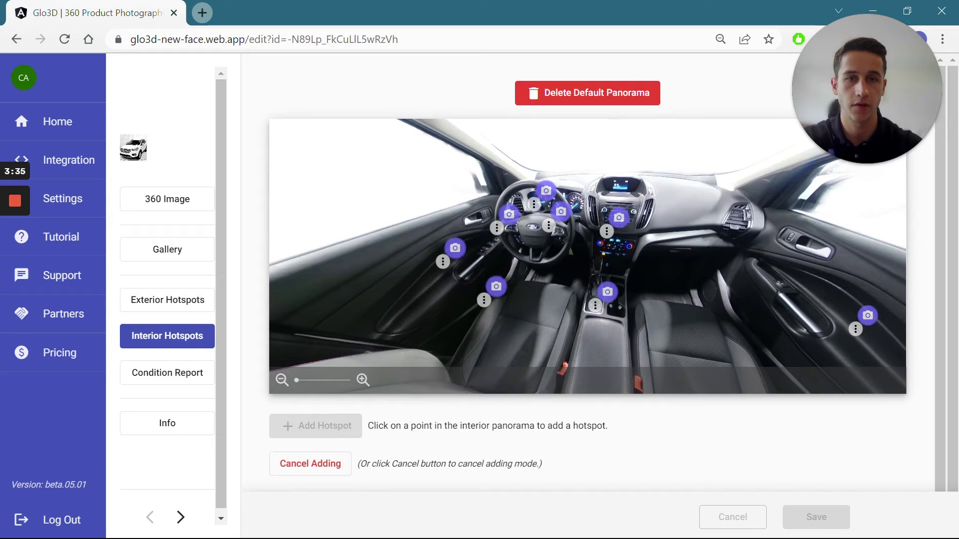
- Pin the hotspot on the climate controls and open its Edit dialog's colour and content options
click(620, 245)
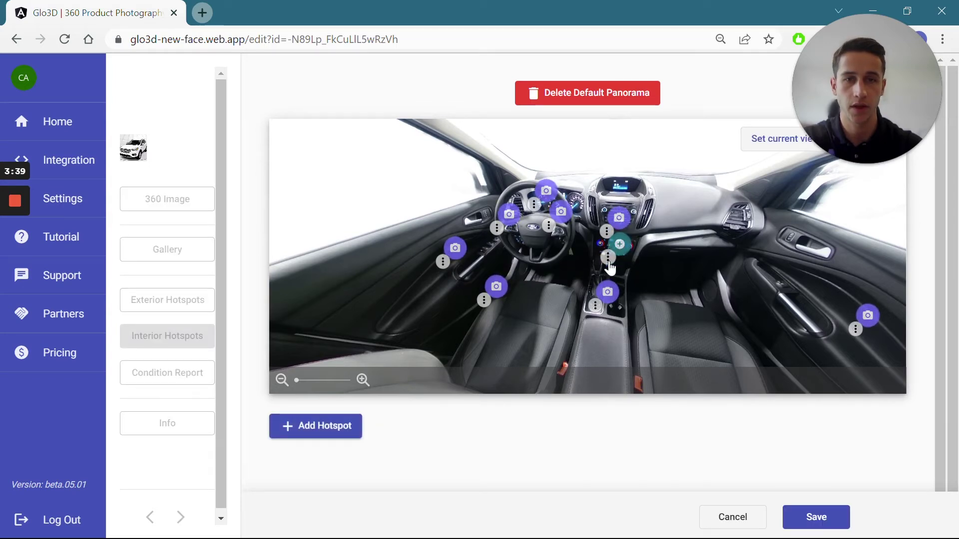
click(607, 259)
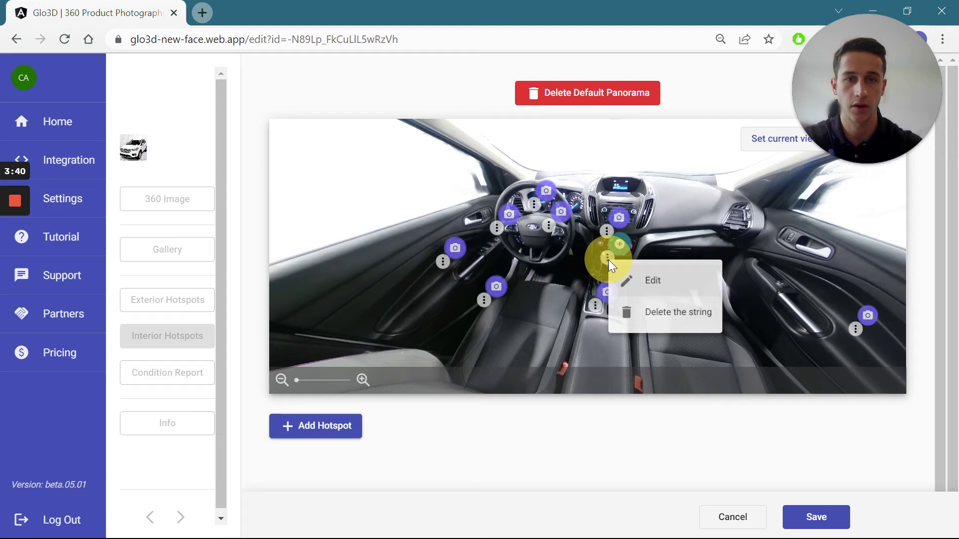
click(653, 283)
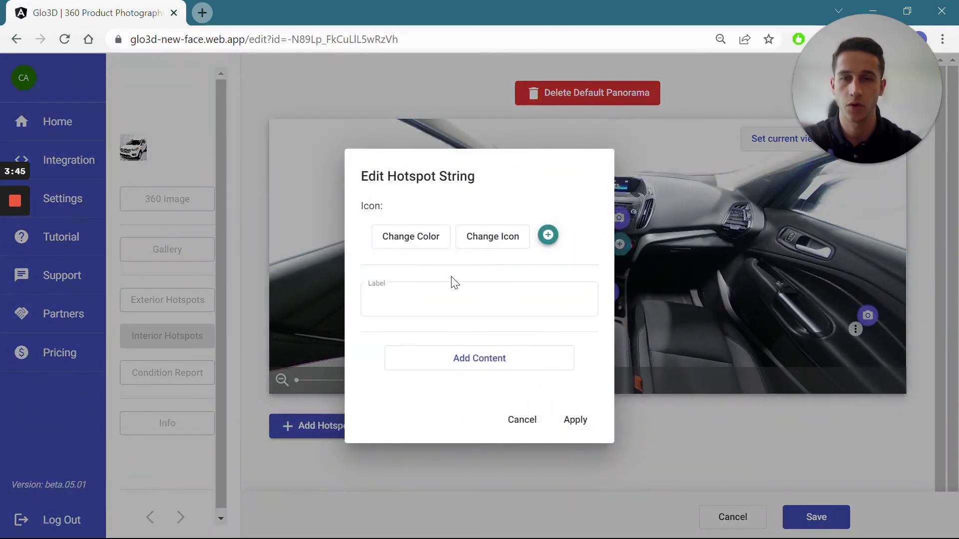
click(397, 249)
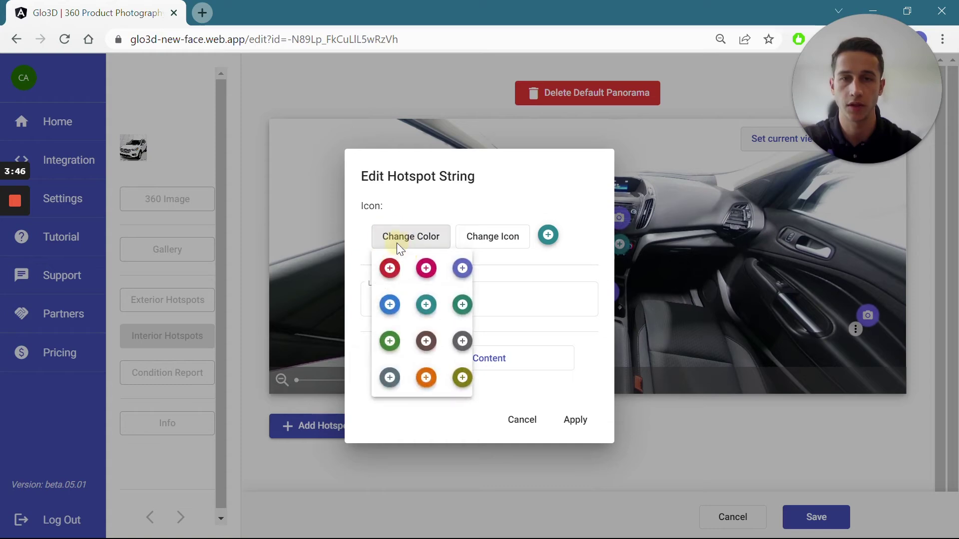
click(567, 243)
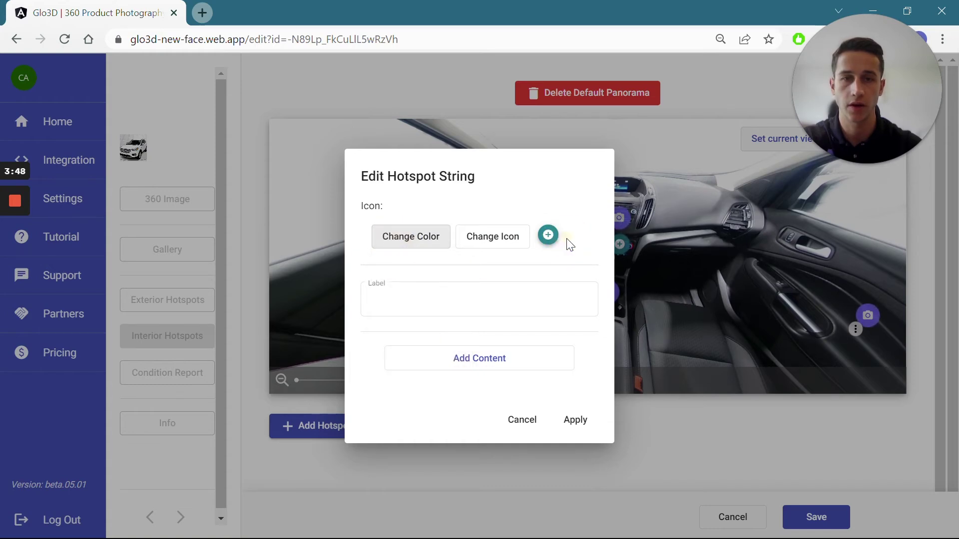
click(472, 361)
- Attach the Temp Control climate-control photo as the dashboard hotspot's image
click(537, 218)
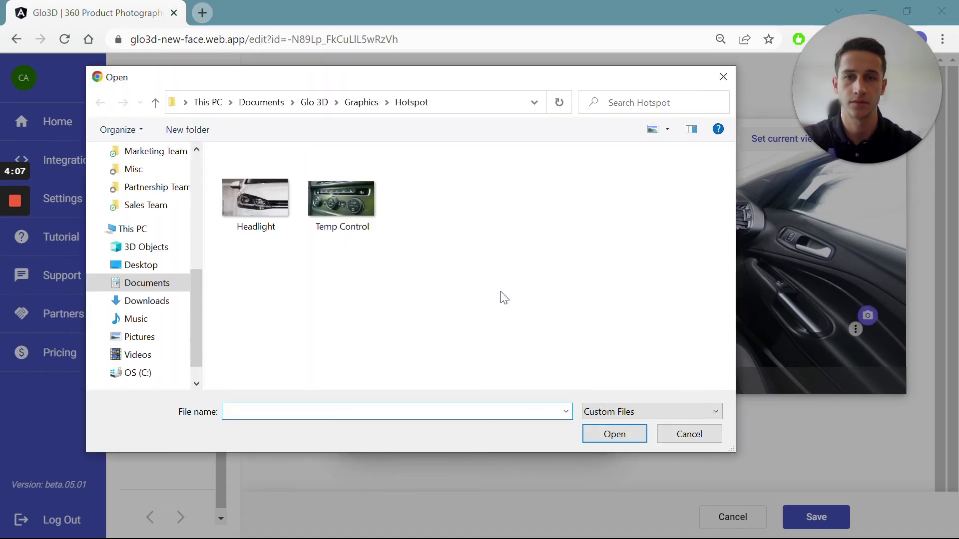
click(356, 197)
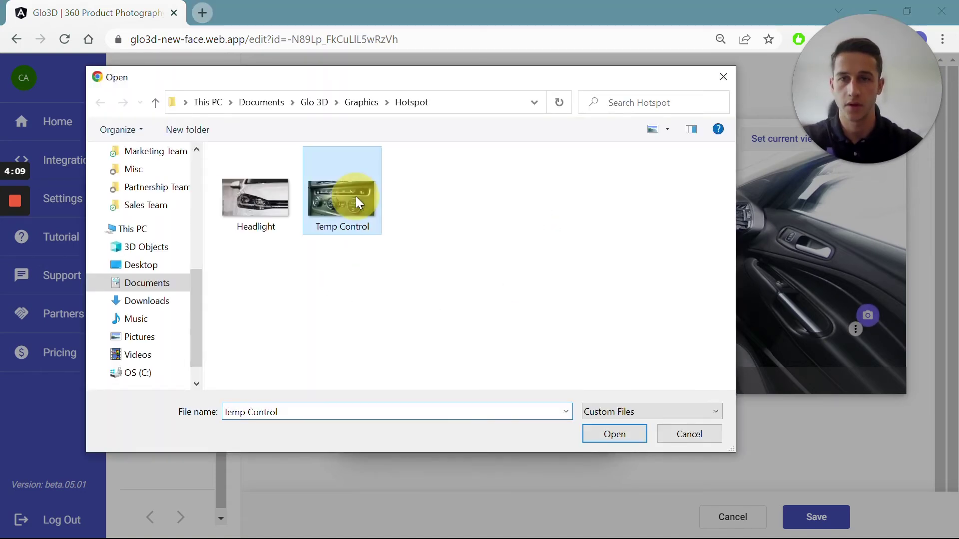
click(624, 434)
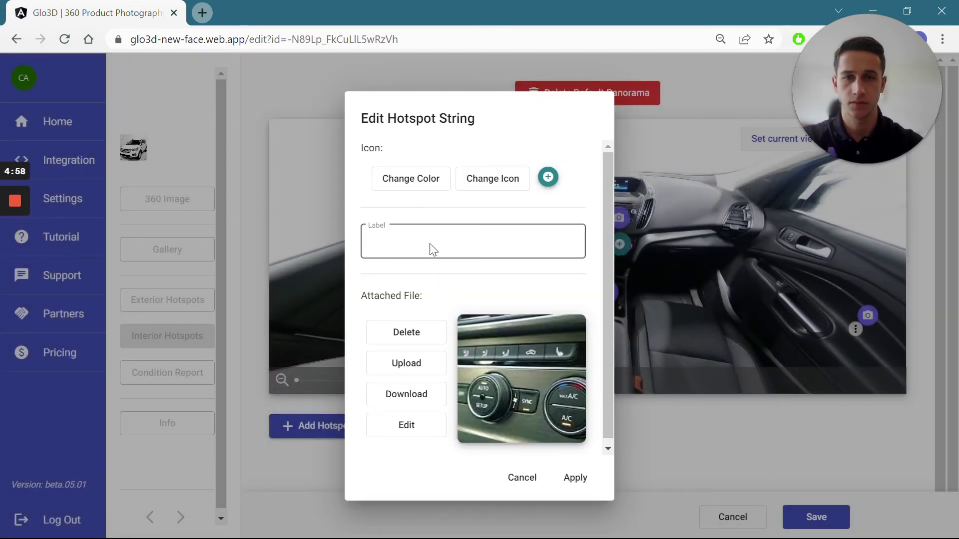
- Make the dashboard hotspot a purple camera marker labelled 'Temp Control' and apply it
click(428, 184)
click(454, 212)
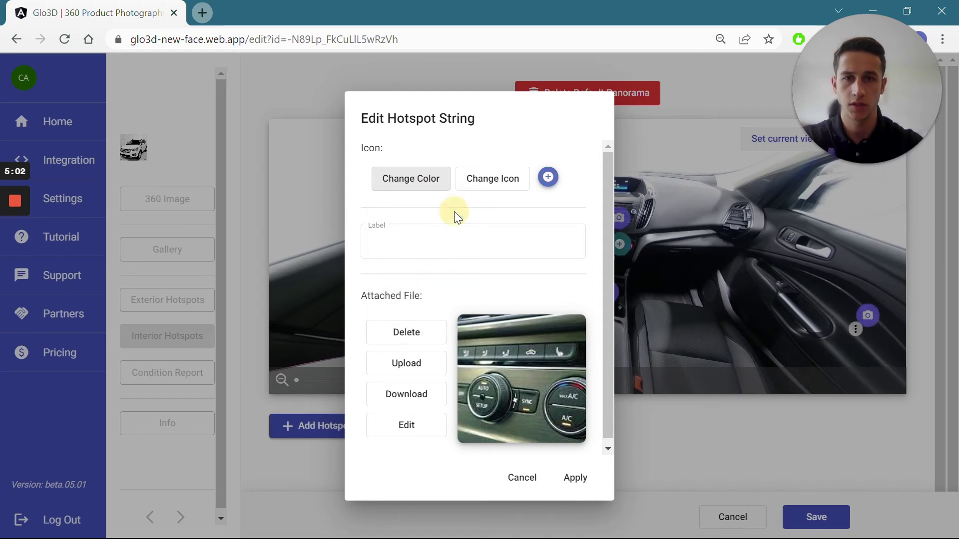
click(527, 184)
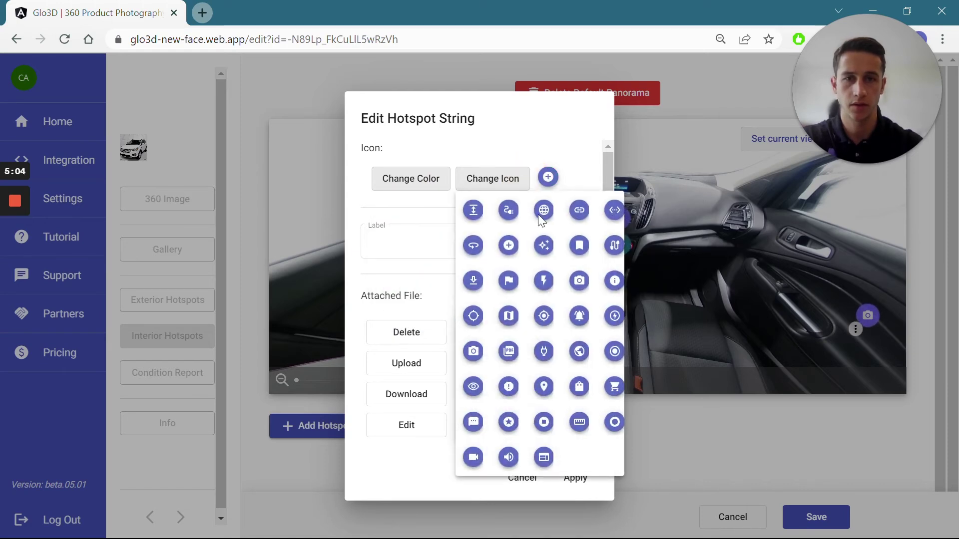
click(579, 280)
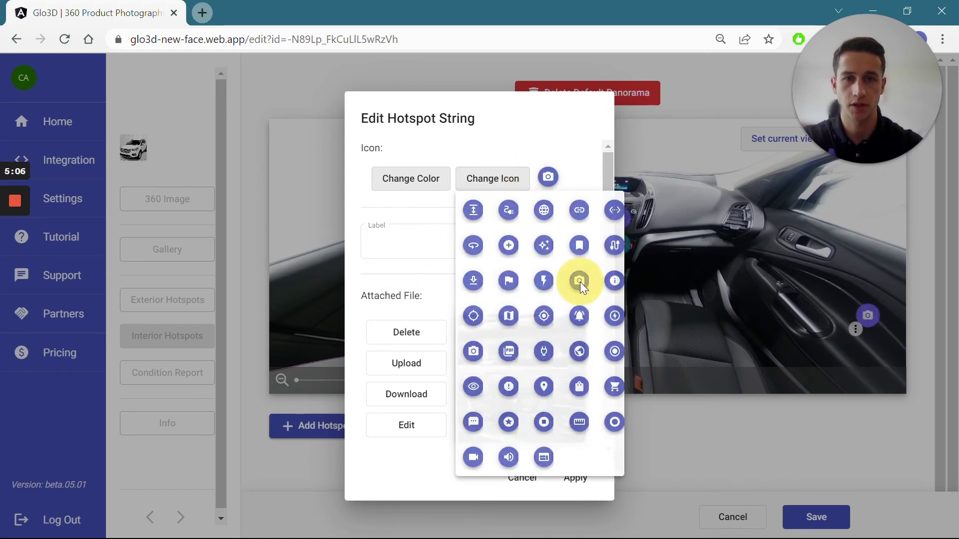
click(433, 238)
text(Temp Contro)
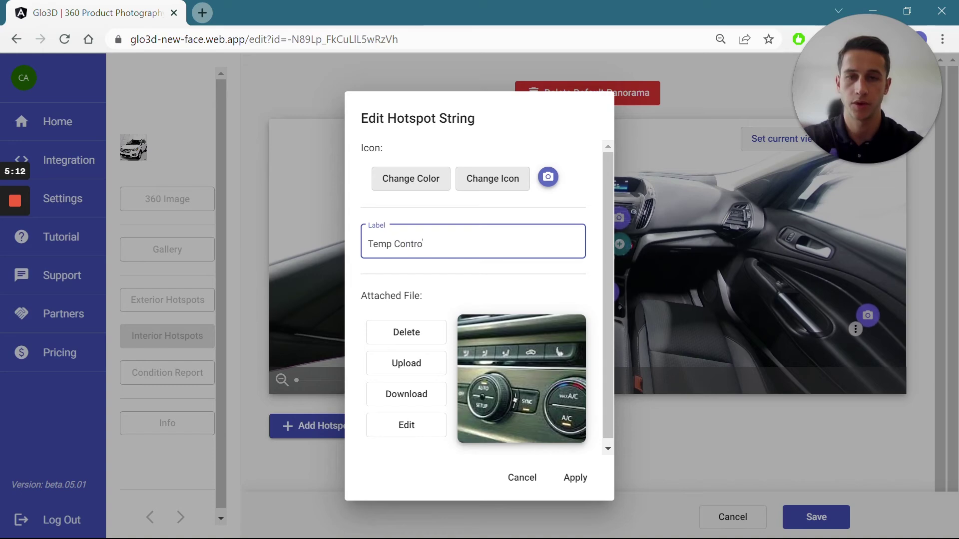
text(l)
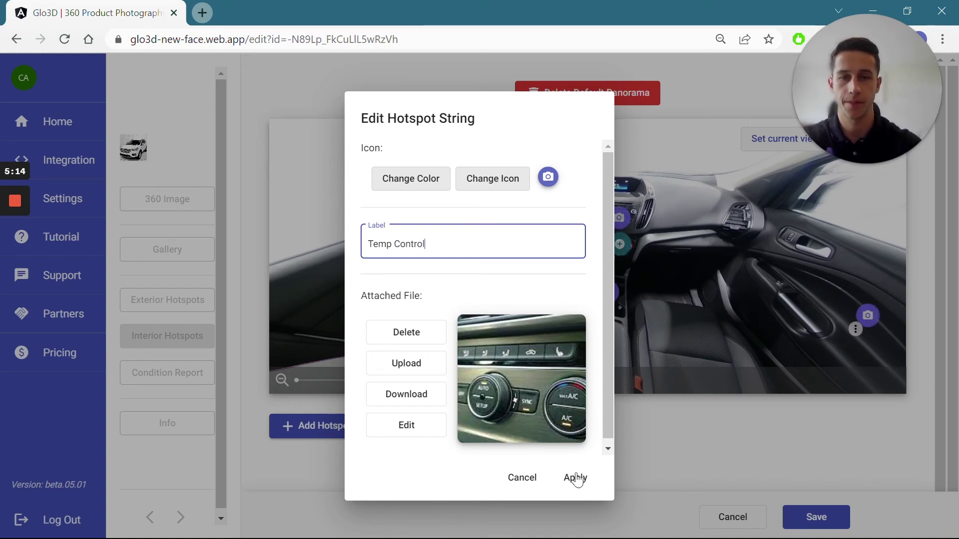
click(575, 478)
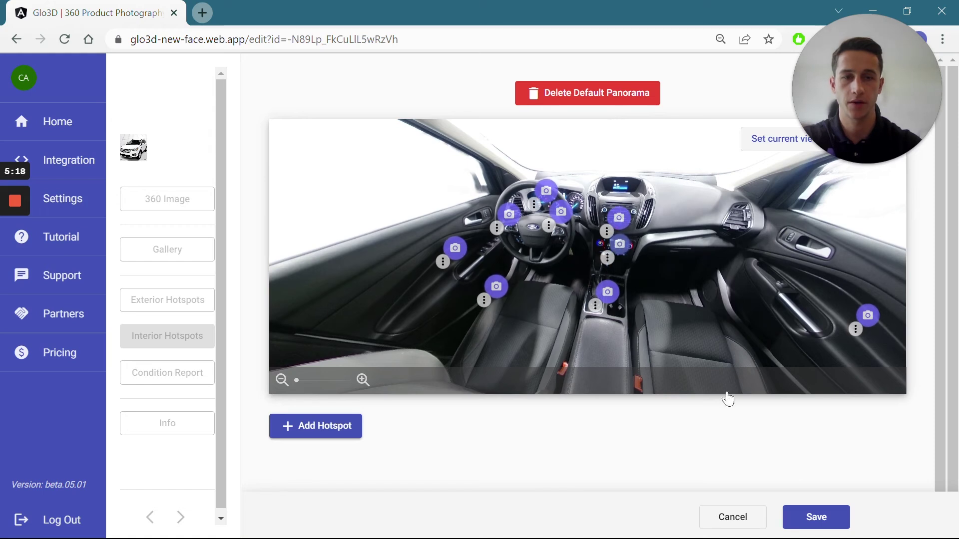
- Save the Ford Escape tour's interior hotspot edits
click(825, 524)
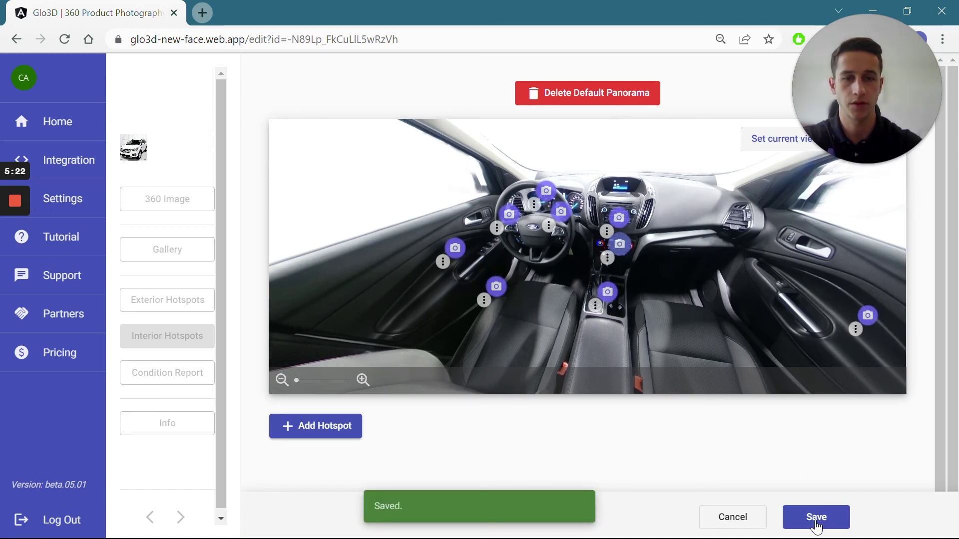
click(815, 521)
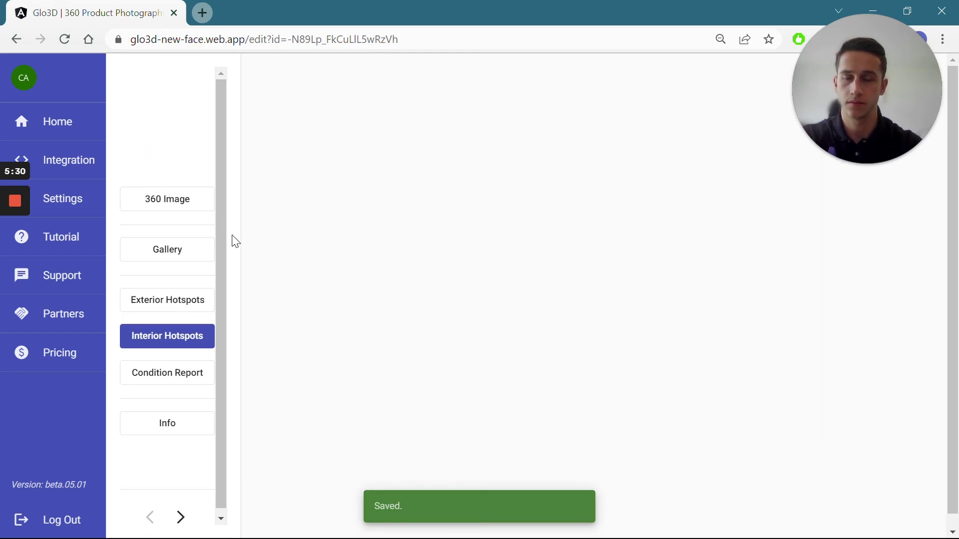
- Open the Ford Escape's interactive 360 exterior view from the home list
click(51, 119)
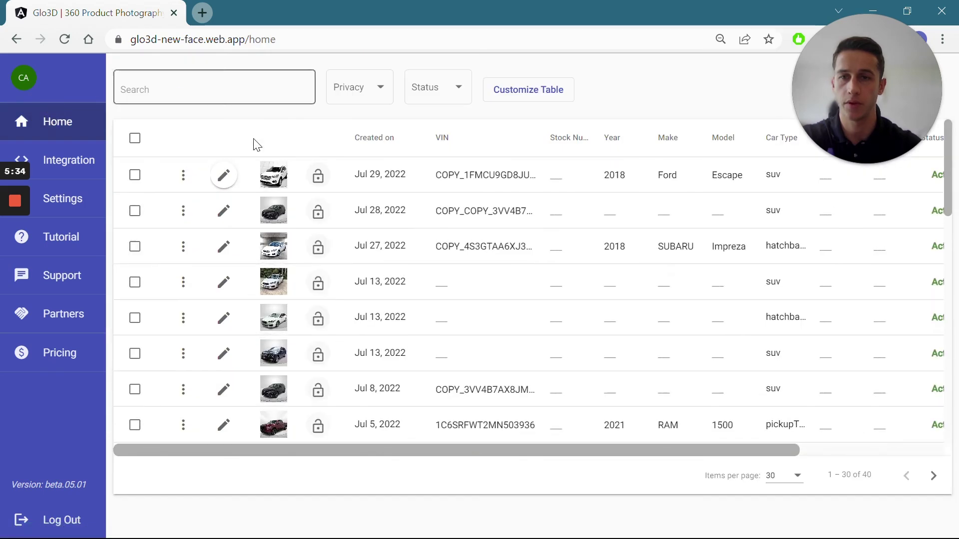
click(270, 169)
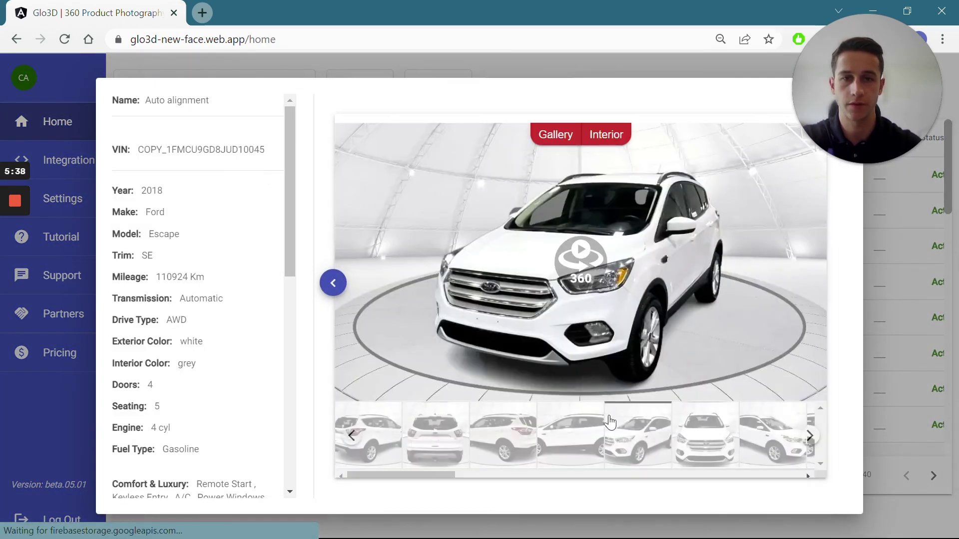
click(518, 304)
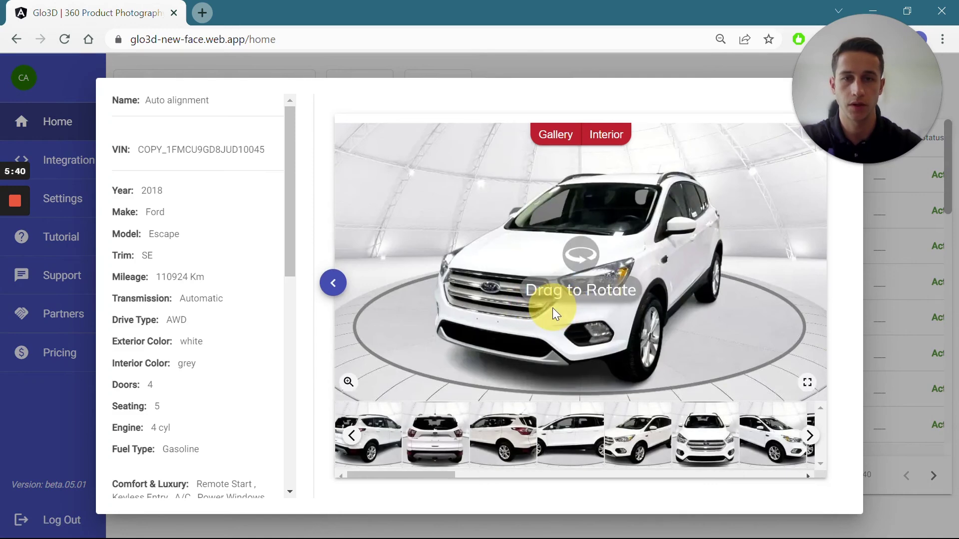
- Rotate to the car's right side and view the Front Headlight hotspot photo
mouse_move(517, 303)
mouse_down()
mouse_move(677, 311)
mouse_move(600, 312)
mouse_move(672, 307)
mouse_move(667, 298)
mouse_up()
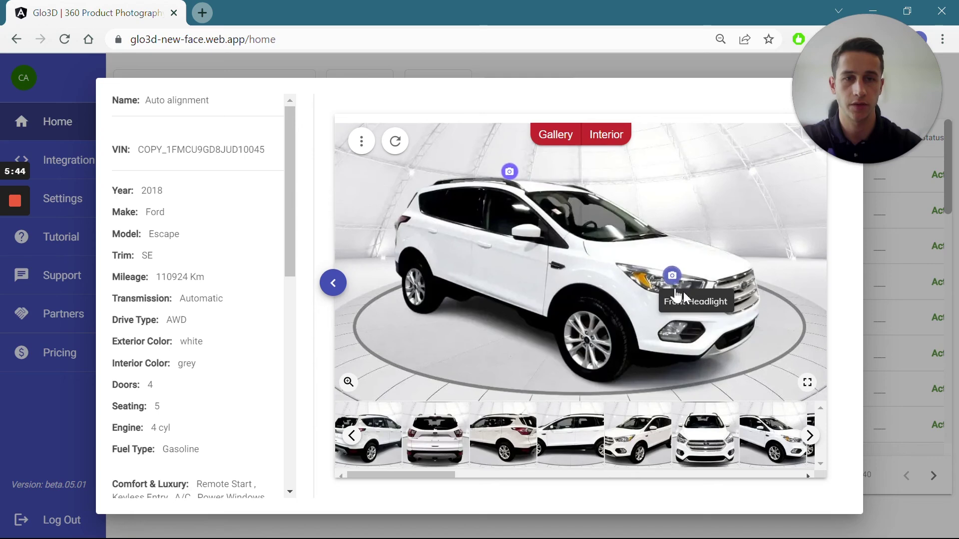
click(673, 277)
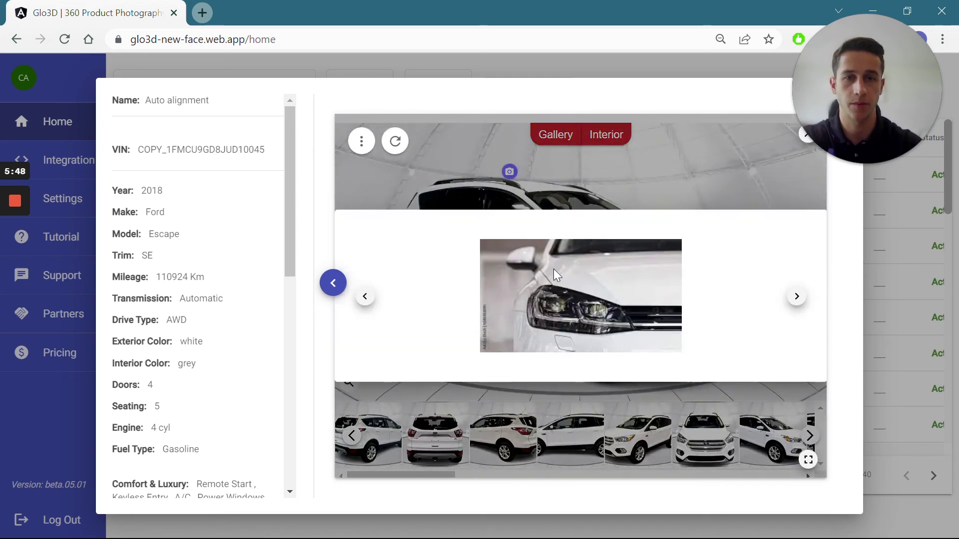
click(665, 159)
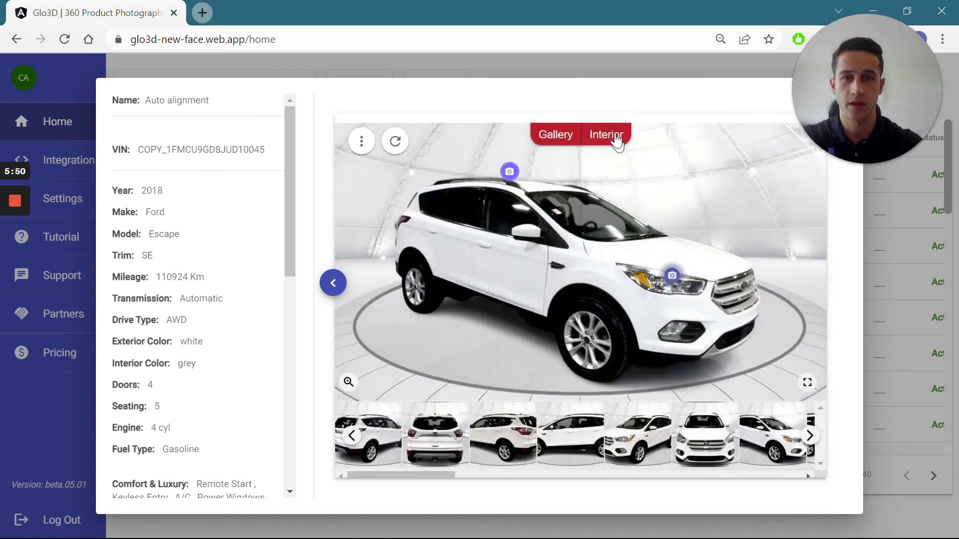
- Turn the interior panorama to the dashboard, view the Temp Control photo, then look around
click(614, 139)
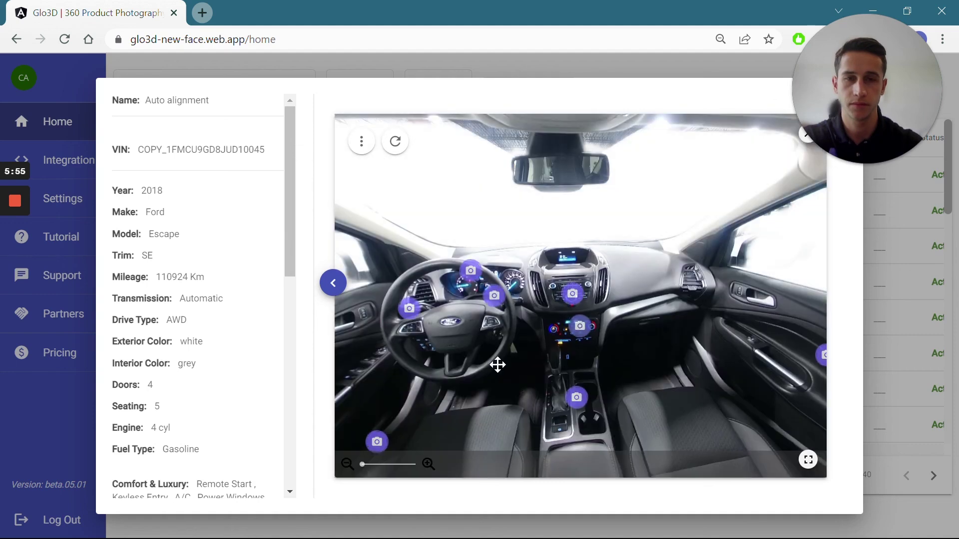
drag(610, 300, 497, 305)
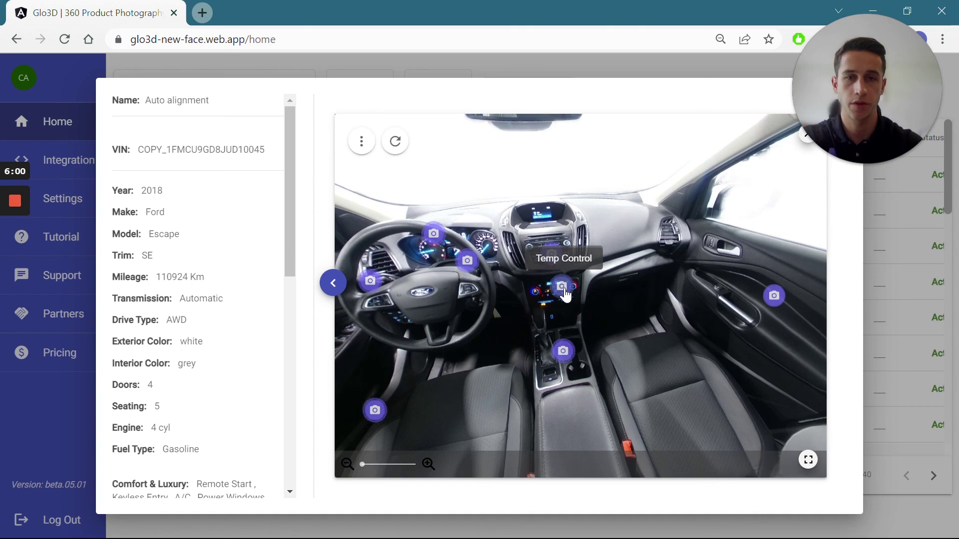
click(564, 288)
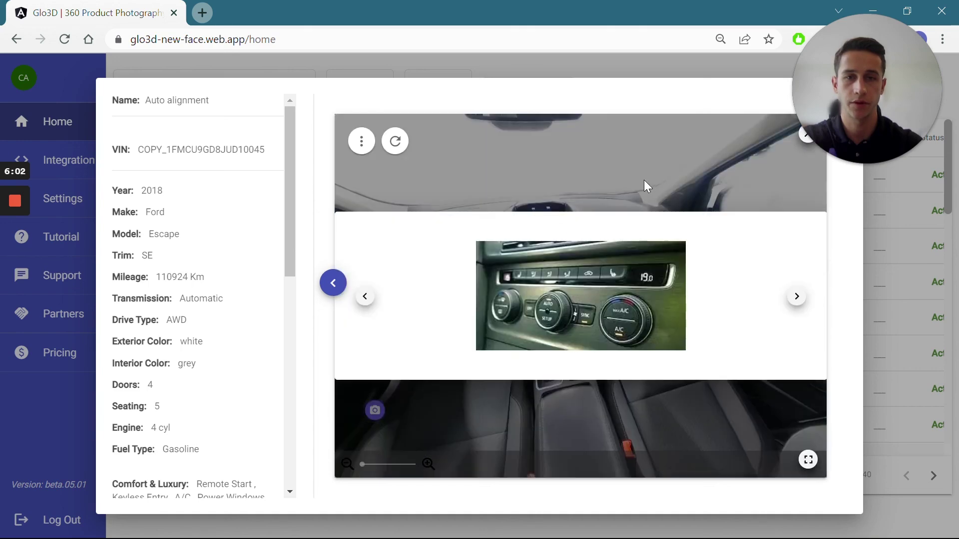
click(643, 180)
mouse_move(517, 306)
mouse_down()
mouse_move(534, 321)
mouse_move(659, 222)
mouse_move(717, 235)
mouse_move(771, 167)
mouse_up()
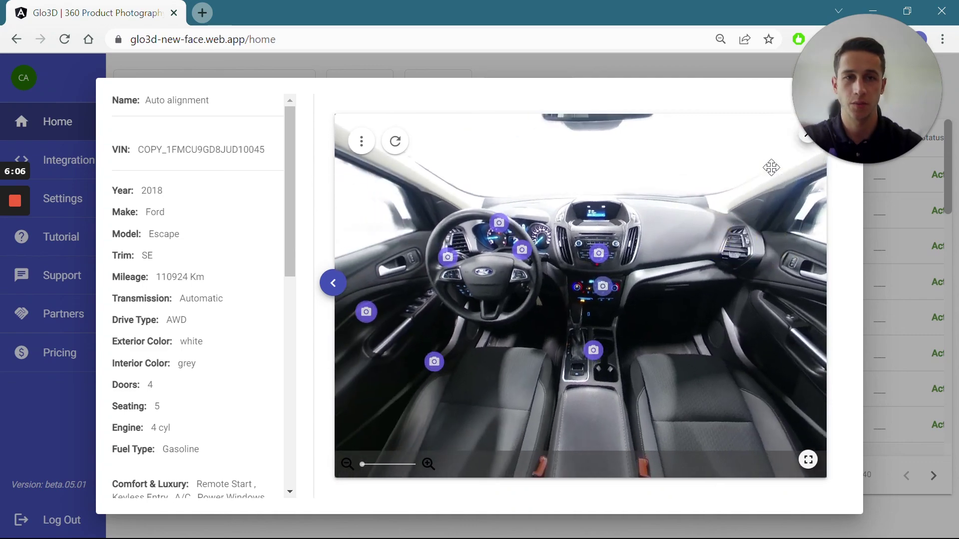